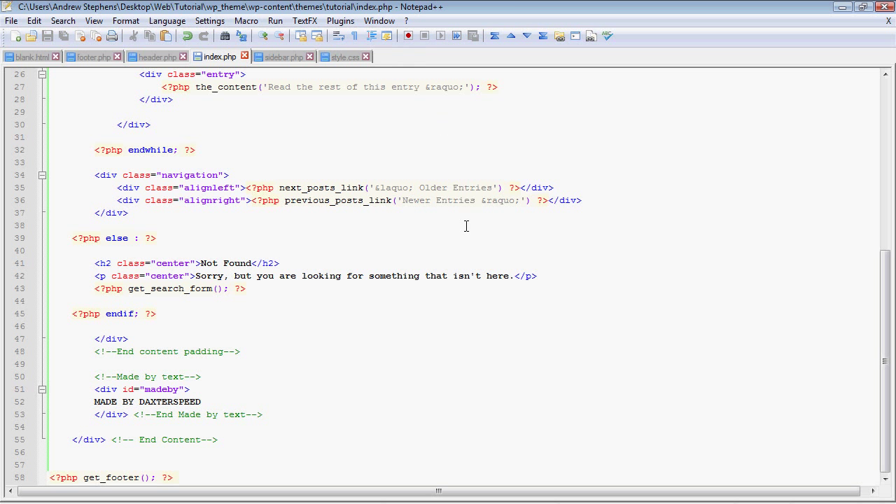
# Review index.php's have_posts loop, from the_content to the closing endwhile.
pyautogui.scroll(4, 277, 237)
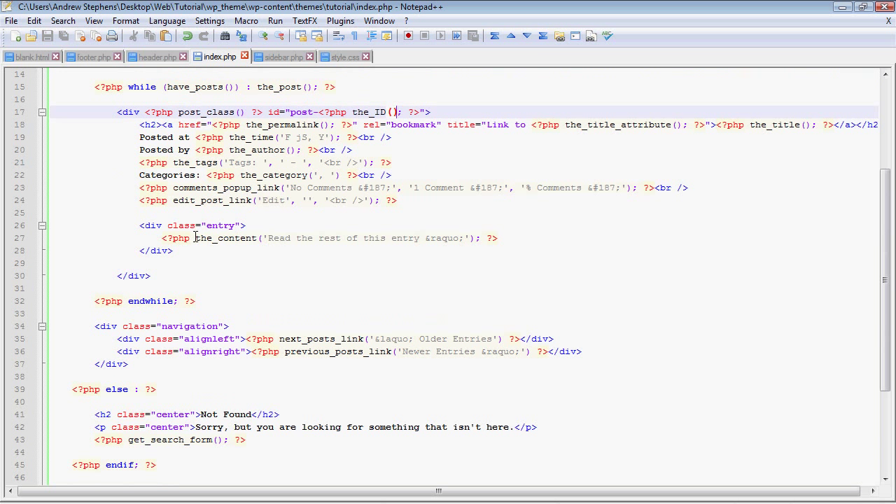
pyautogui.click(263, 238)
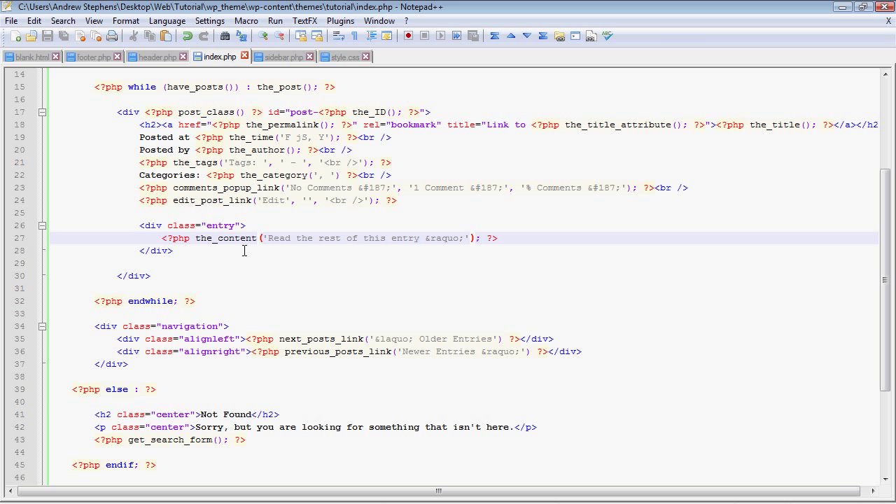
pyautogui.click(207, 255)
pyautogui.click(181, 279)
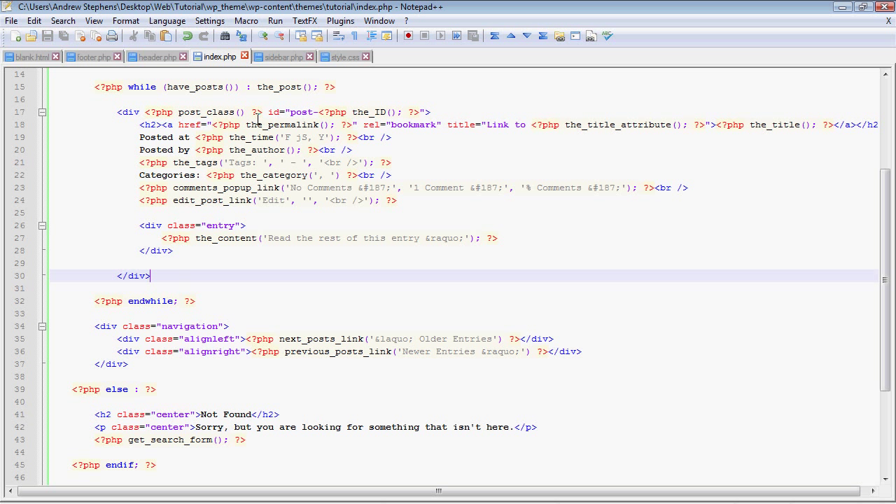
pyautogui.click(177, 301)
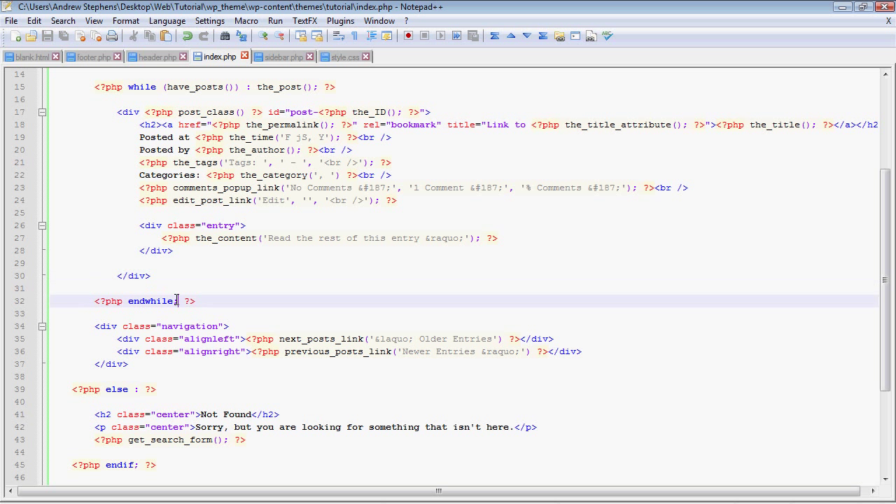
pyautogui.scroll(1, 176, 300)
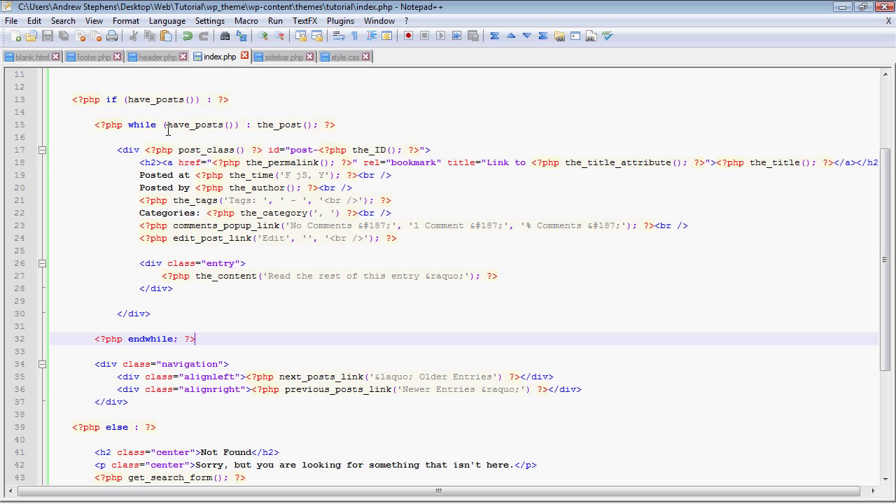
pyautogui.click(164, 126)
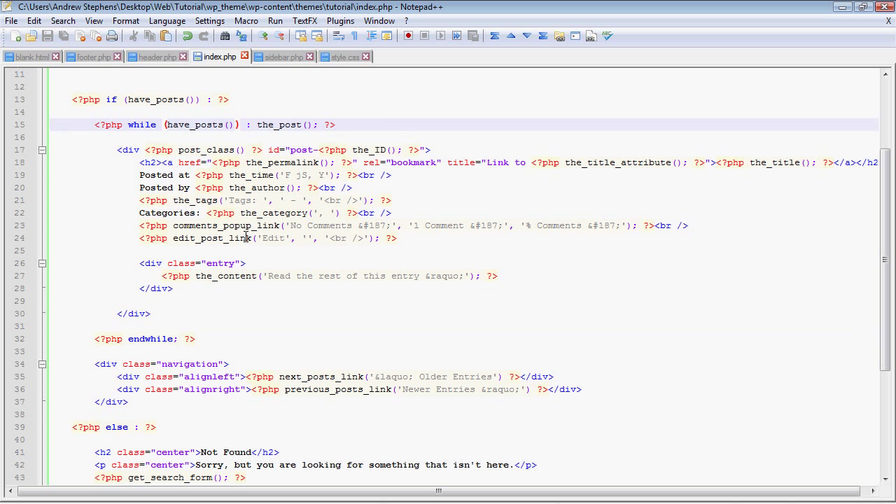
pyautogui.click(197, 348)
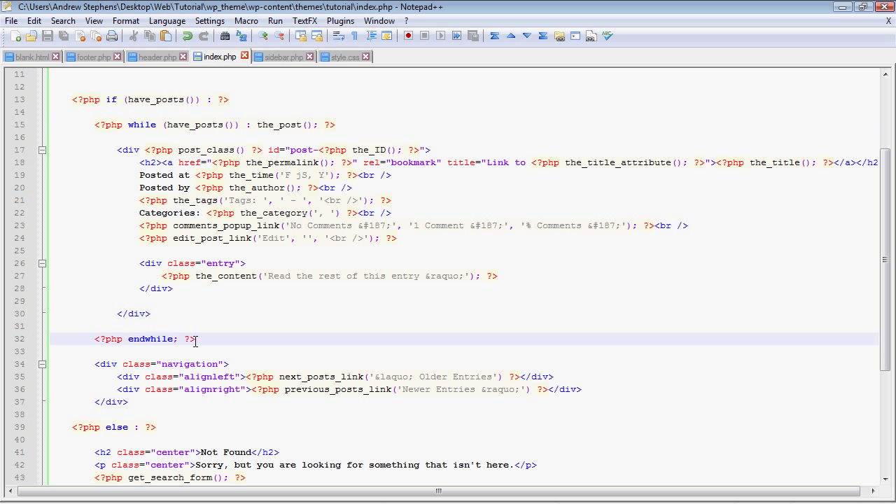
pyautogui.click(334, 124)
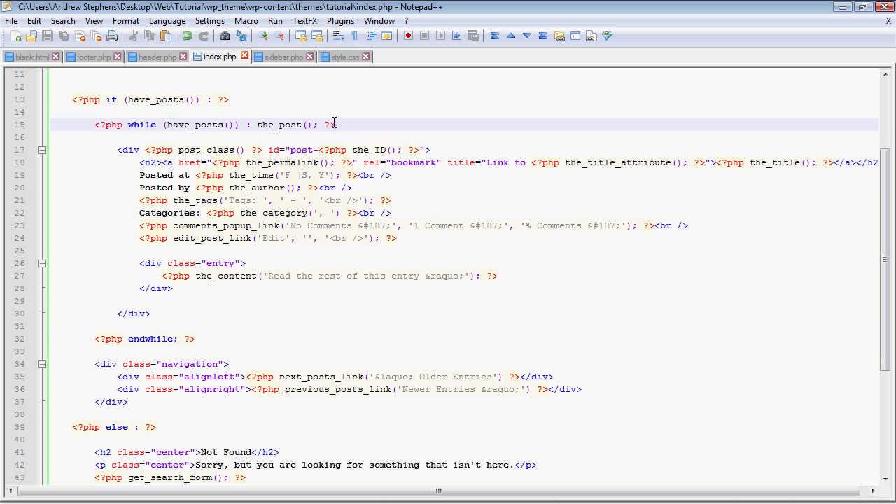
# Look over index.php's next_posts_link and previous_posts_link navigation code.
pyautogui.click(209, 338)
pyautogui.scroll(-3, 209, 339)
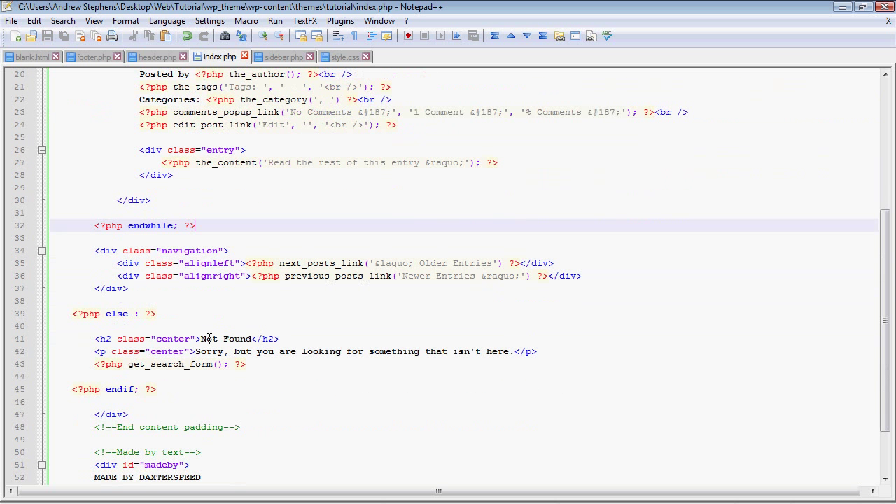
pyautogui.click(252, 263)
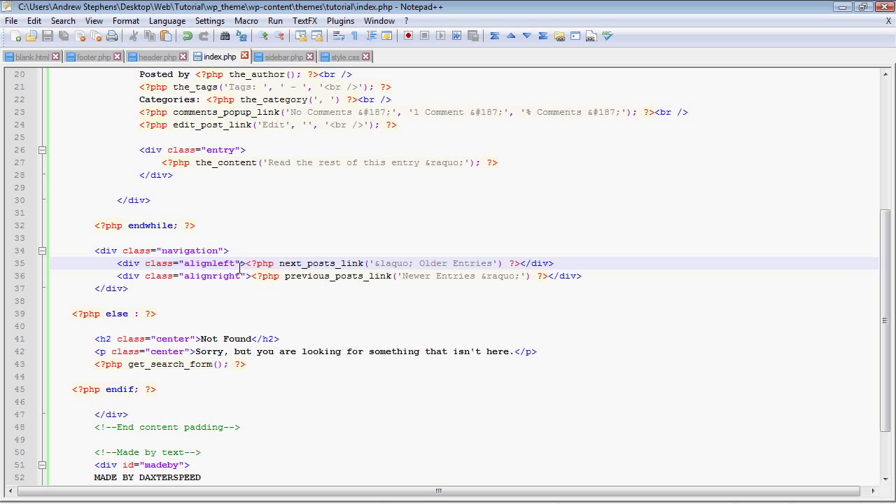
pyautogui.click(242, 264)
pyautogui.click(246, 276)
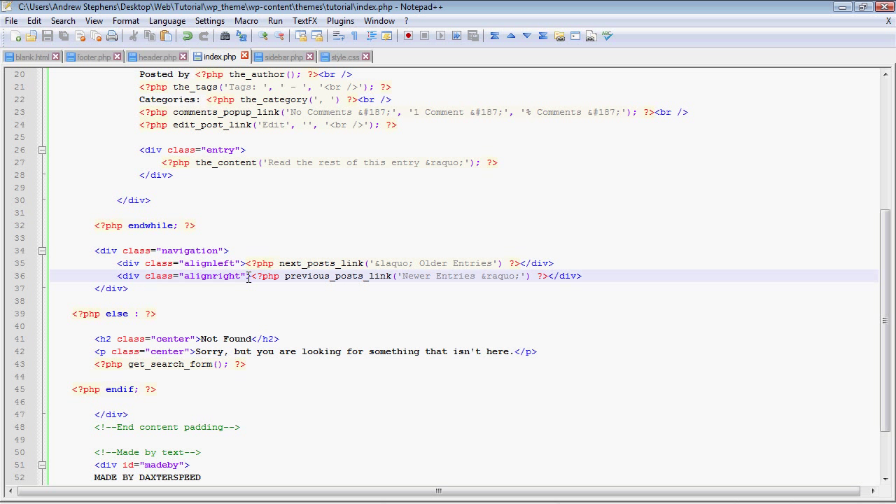
pyautogui.click(280, 263)
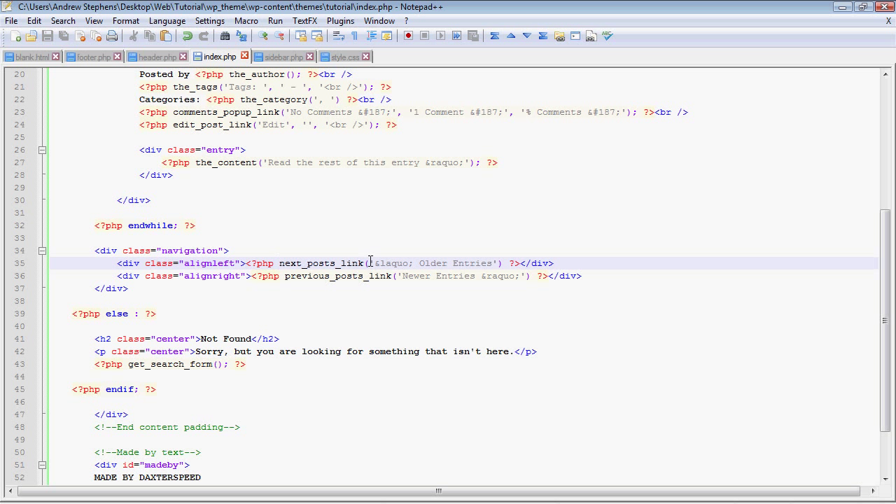
pyautogui.click(368, 263)
pyautogui.click(416, 263)
pyautogui.click(518, 275)
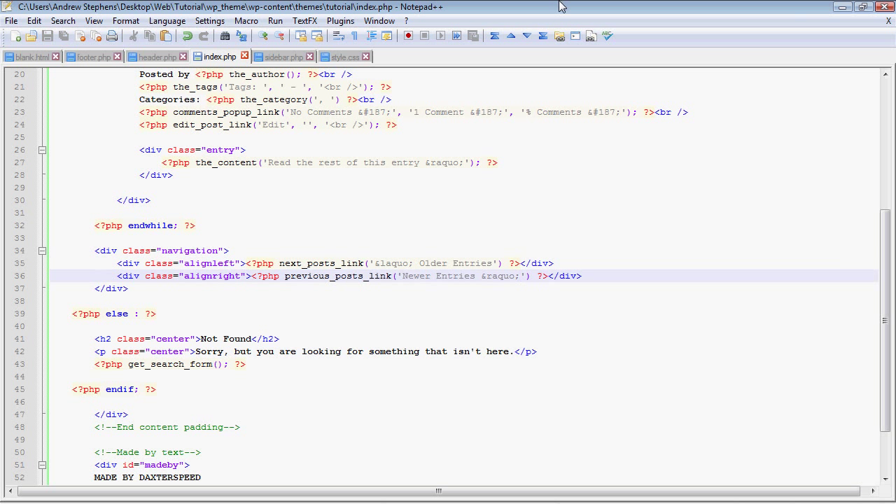
# Reload the site in Firefox and go to its wp-admin/ address.
pyautogui.hotkey('alt', 'Tab')
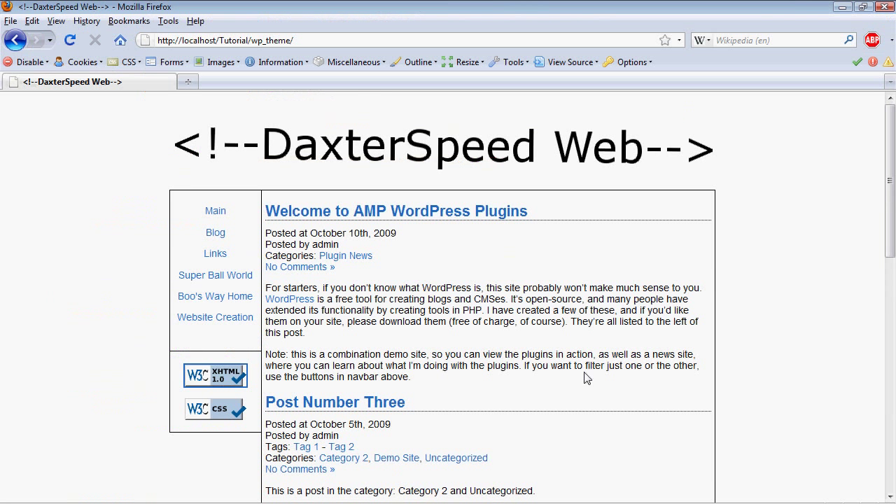
pyautogui.press('F5')
pyautogui.scroll(-10, 781, 281)
pyautogui.scroll(-3, 781, 282)
pyautogui.scroll(3, 781, 281)
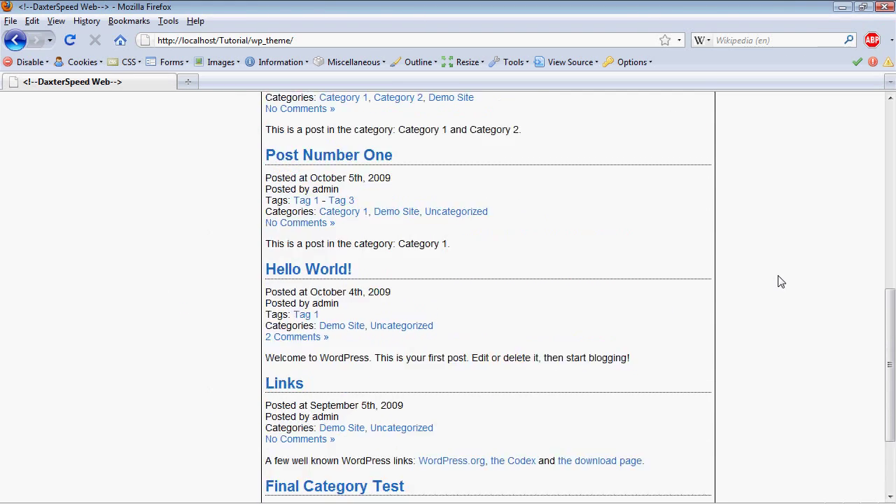
pyautogui.scroll(10, 781, 281)
pyautogui.click(371, 40)
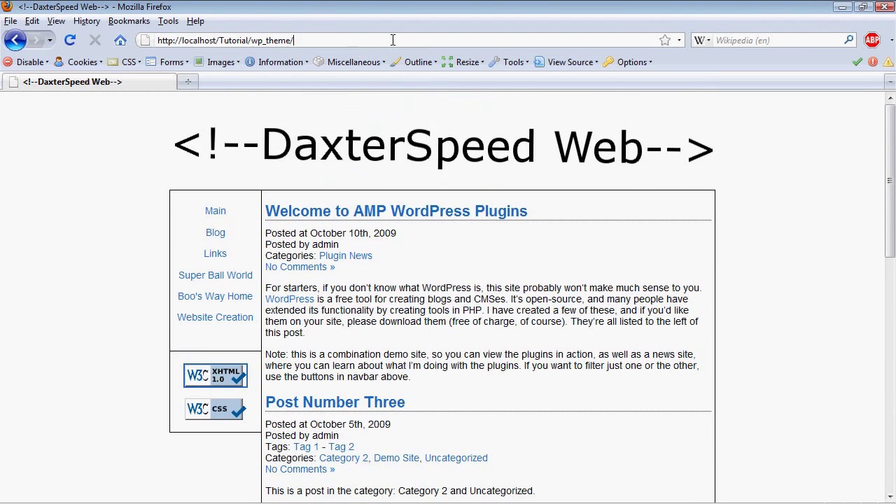
pyautogui.write('wp')
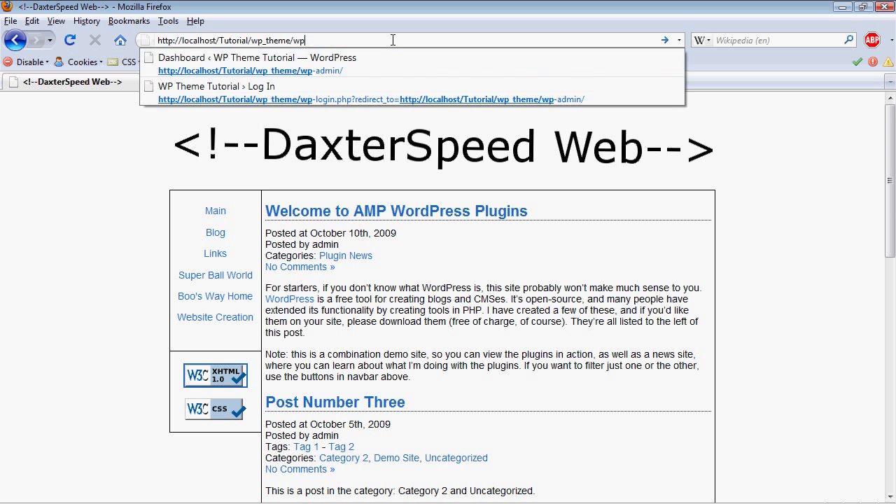
pyautogui.write('-admin/')
pyautogui.press('Return')
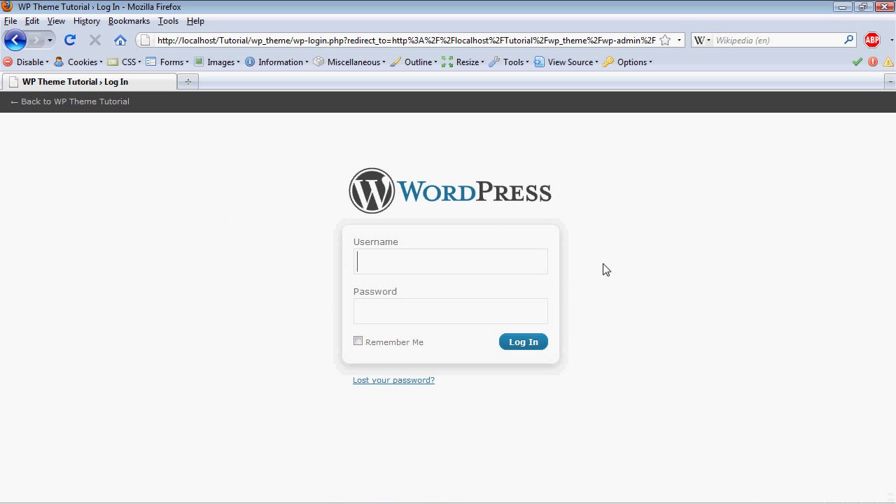
# Log in with the admin account's username and password.
pyautogui.write('admin')
pyautogui.press('Tab')
pyautogui.write('pass')
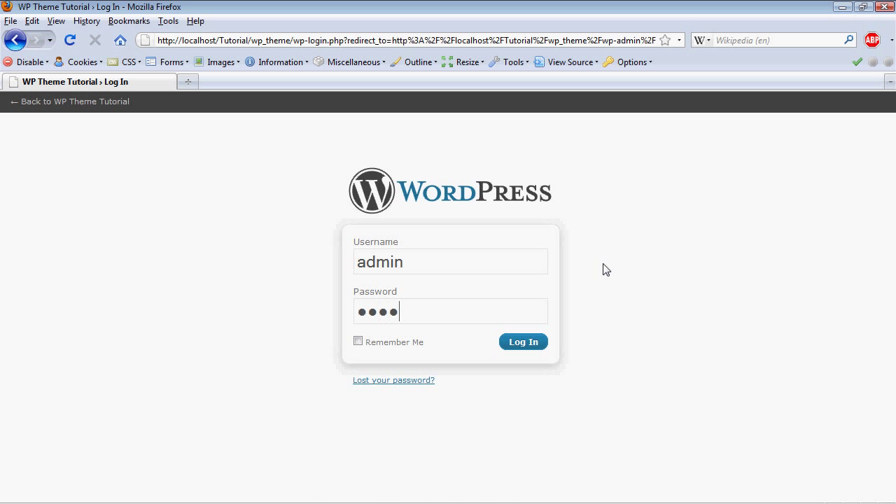
pyautogui.write('word')
pyautogui.press('Return')
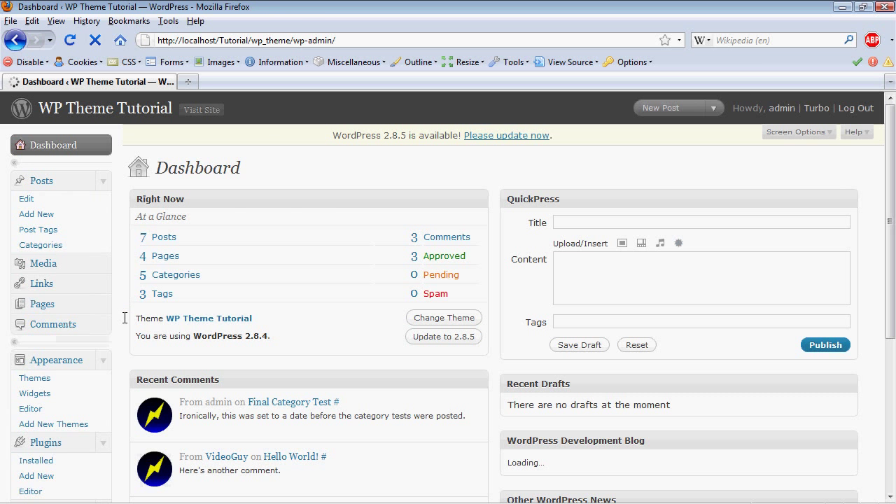
# Open the Settings > Reading page in the WordPress admin.
pyautogui.scroll(-5, 122, 325)
pyautogui.click(109, 371)
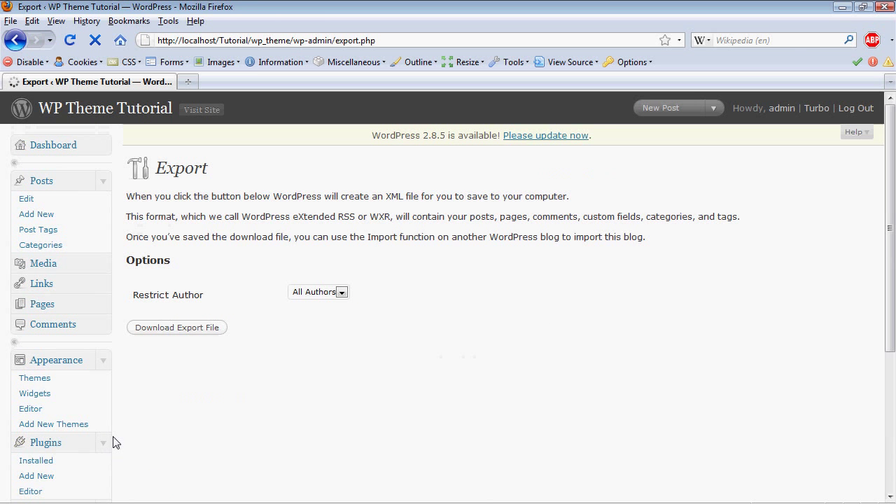
pyautogui.scroll(-5, 140, 441)
pyautogui.click(108, 443)
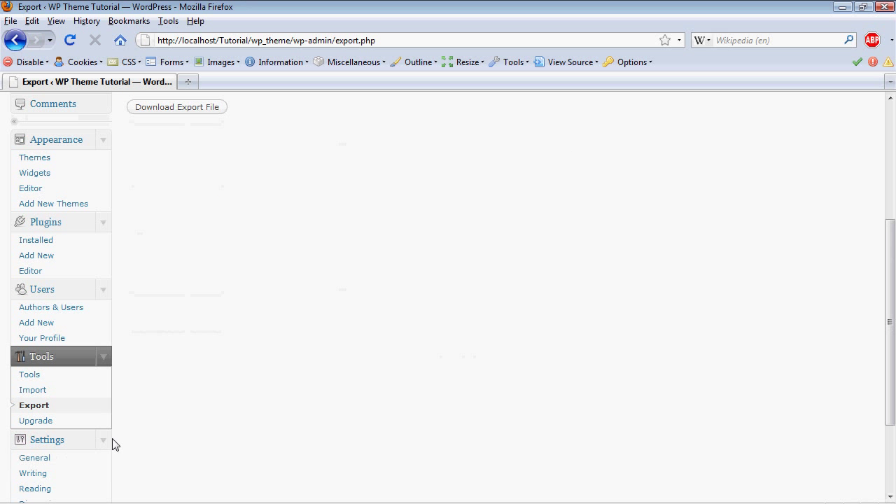
pyautogui.scroll(-3, 126, 441)
pyautogui.click(66, 371)
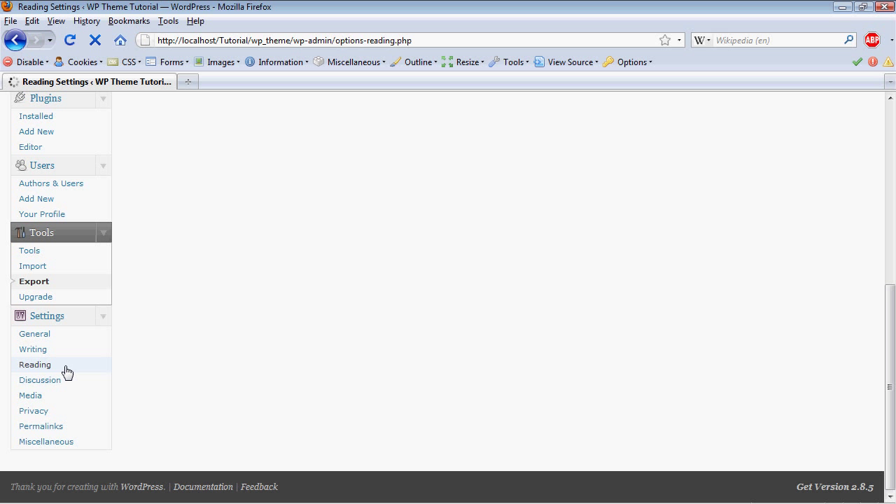
# Set 'Blog pages show at most' to 2 posts and save the Reading settings.
pyautogui.moveTo(301, 301); pyautogui.dragTo(285, 303)
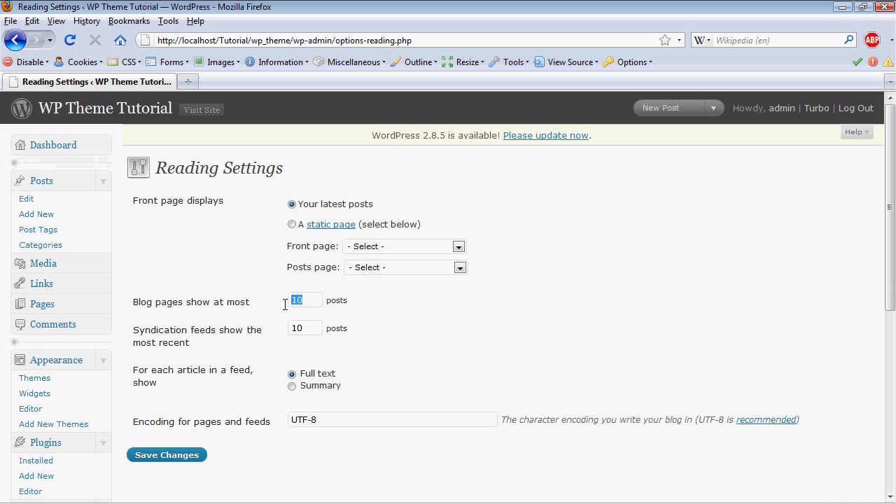
pyautogui.write('3')
pyautogui.write('2')
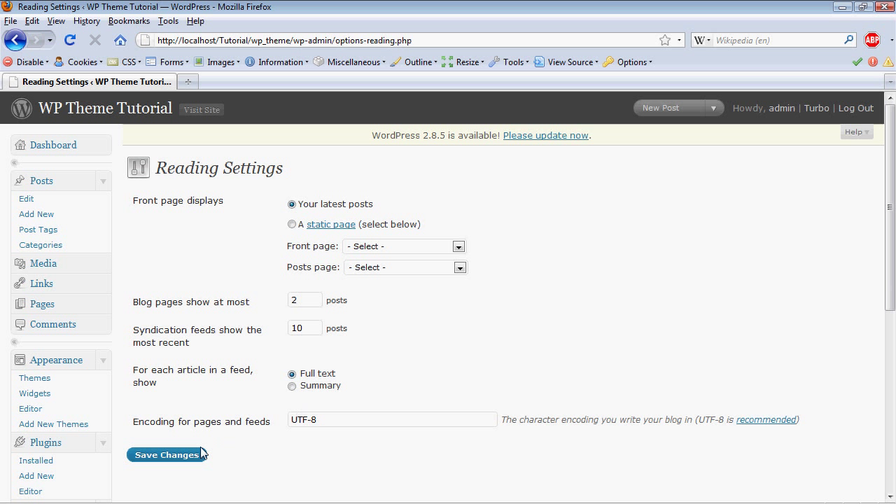
pyautogui.click(200, 455)
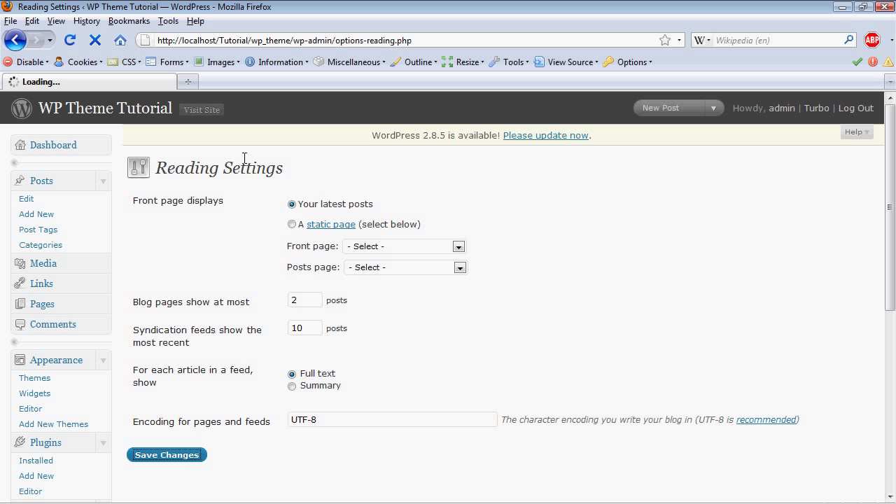
pyautogui.click(206, 112)
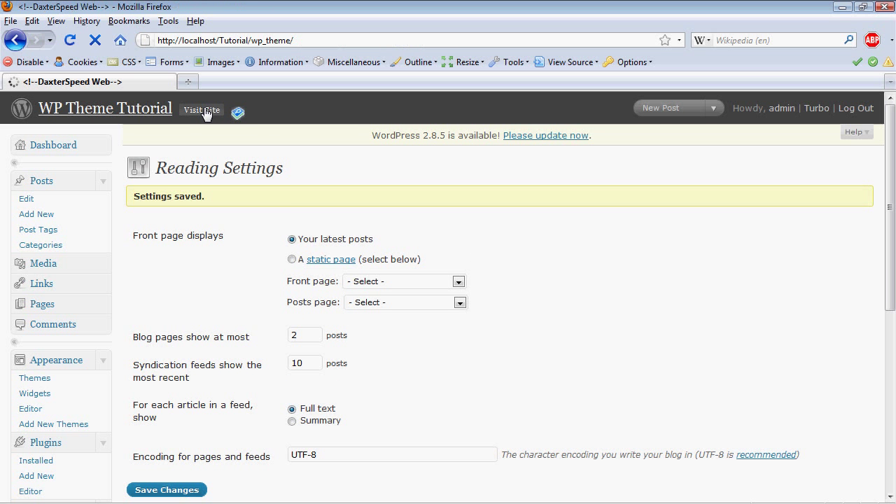
# Follow « Older Entries twice to reach page 3, two posts per page.
pyautogui.scroll(-1, 513, 313)
pyautogui.scroll(-1, 513, 313)
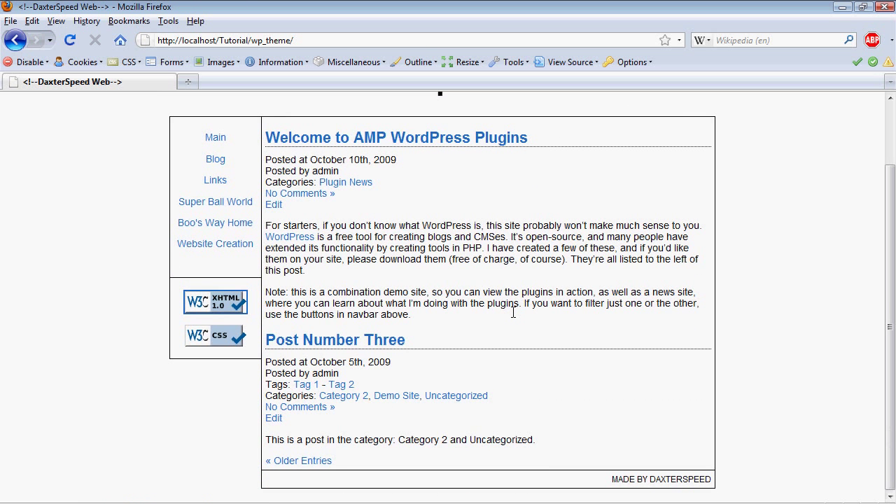
pyautogui.scroll(2, 514, 313)
pyautogui.scroll(-2, 513, 313)
pyautogui.click(291, 463)
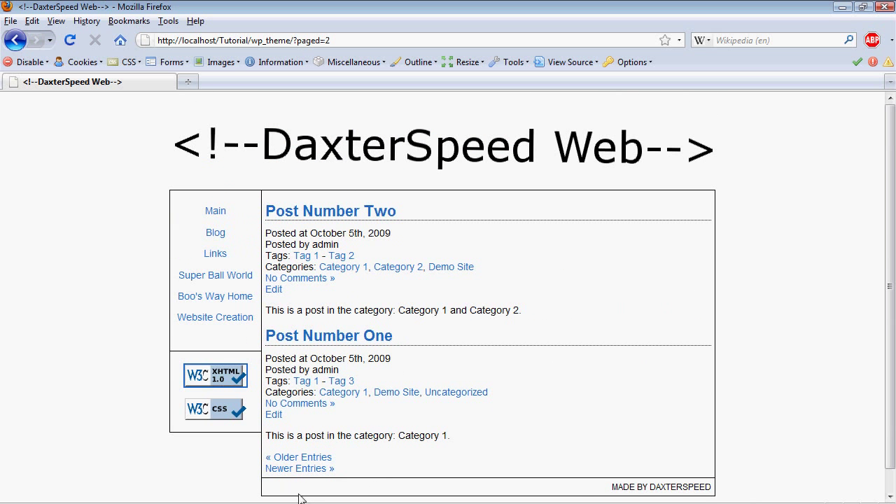
pyautogui.click(315, 457)
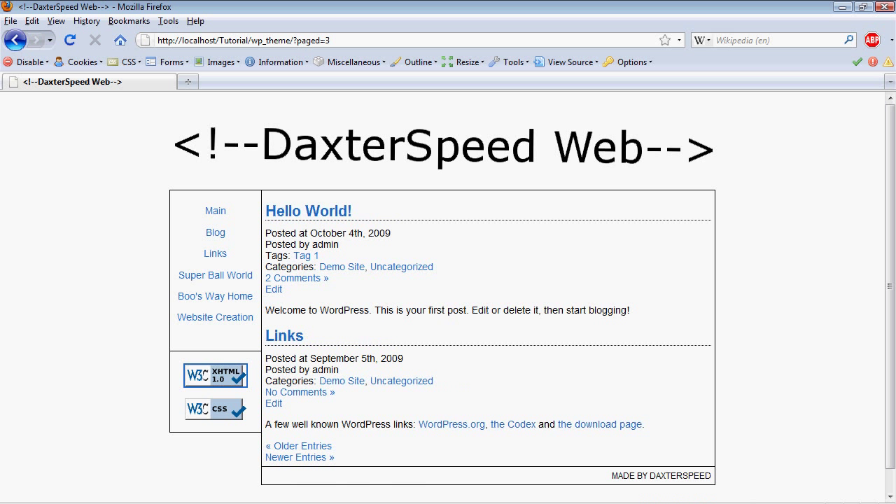
pyautogui.hotkey('alt', 'Tab')
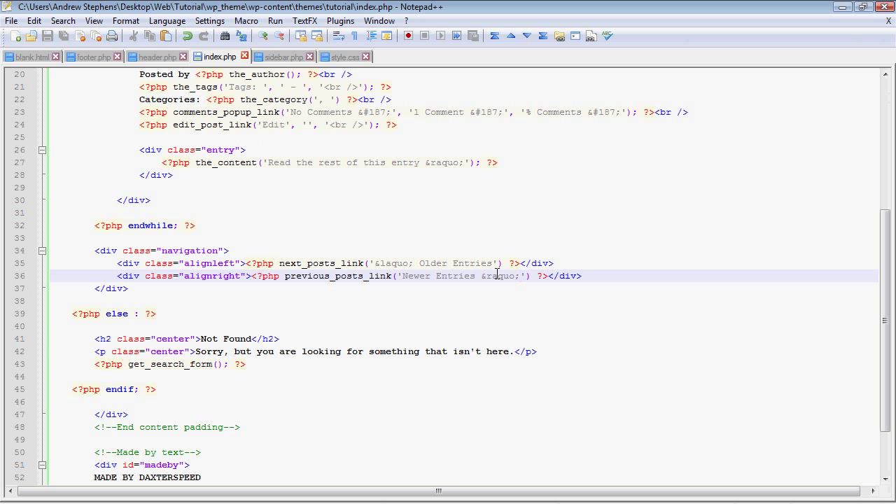
# Review index.php's Not Found fallback: heading, Sorry message, search form and endif.
pyautogui.click(232, 341)
pyautogui.scroll(-2, 242, 341)
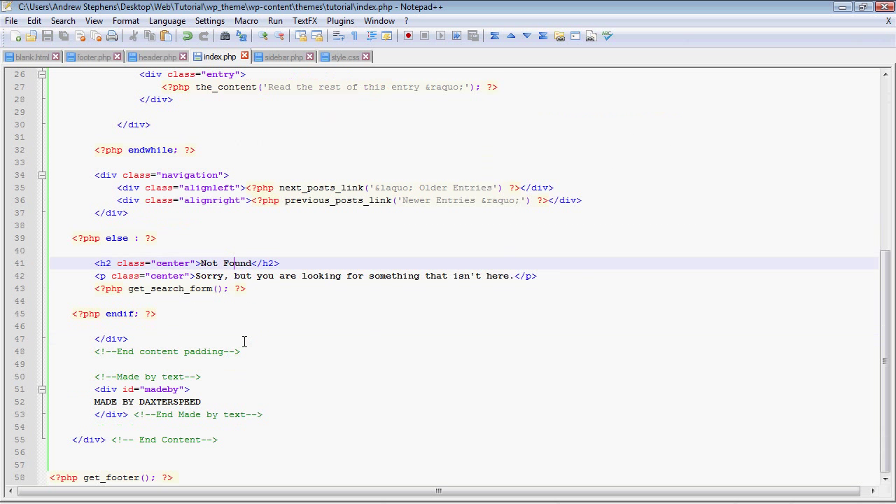
pyautogui.click(227, 276)
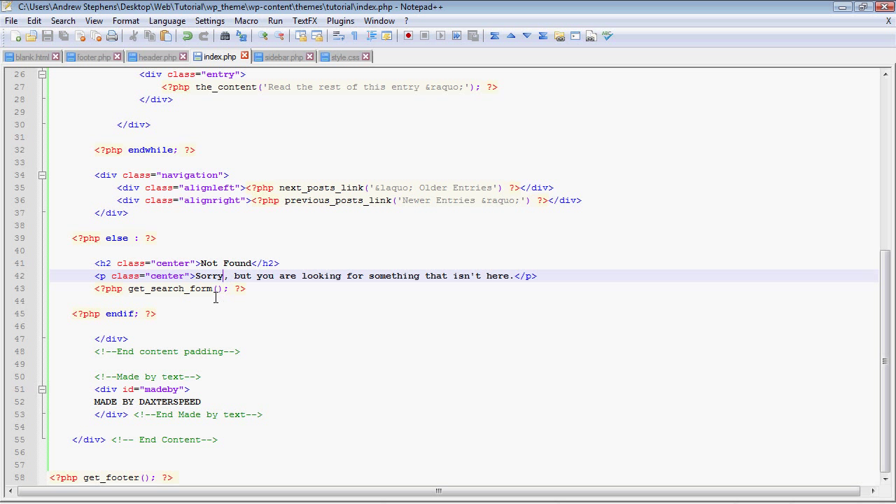
pyautogui.click(265, 292)
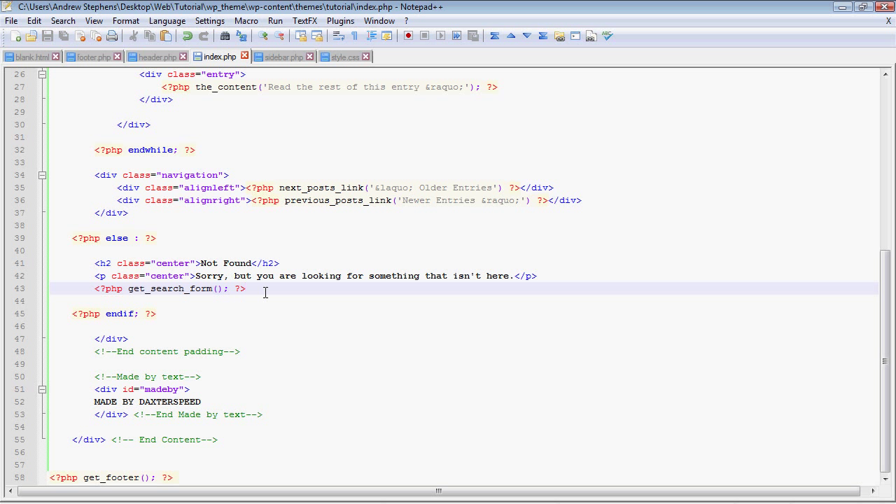
pyautogui.click(179, 317)
pyautogui.scroll(5, 179, 317)
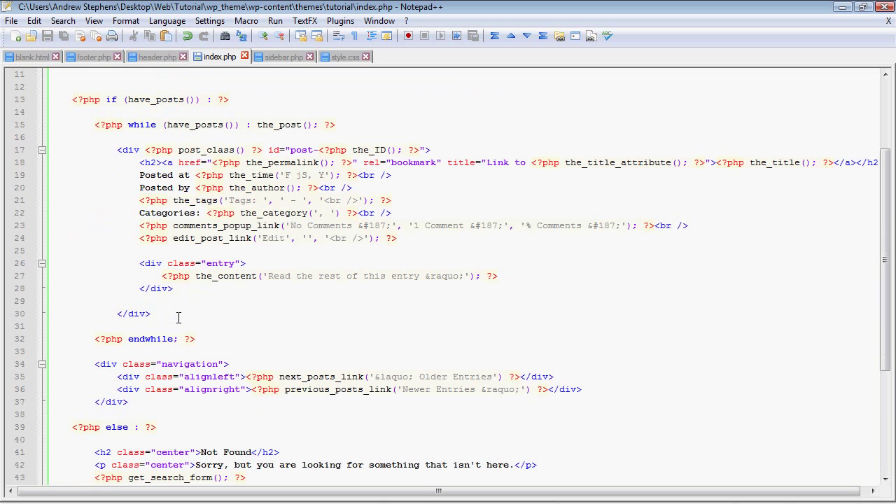
pyautogui.scroll(4, 179, 317)
pyautogui.click(238, 225)
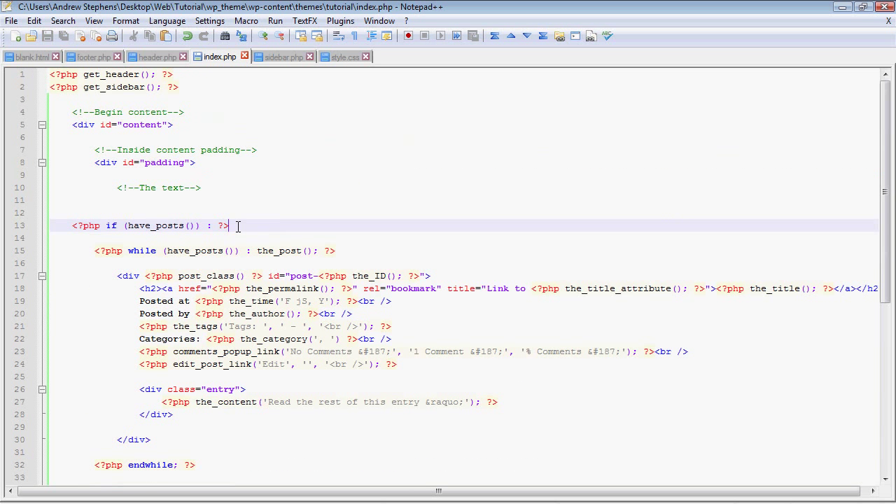
pyautogui.scroll(-7, 238, 225)
pyautogui.scroll(-2, 238, 226)
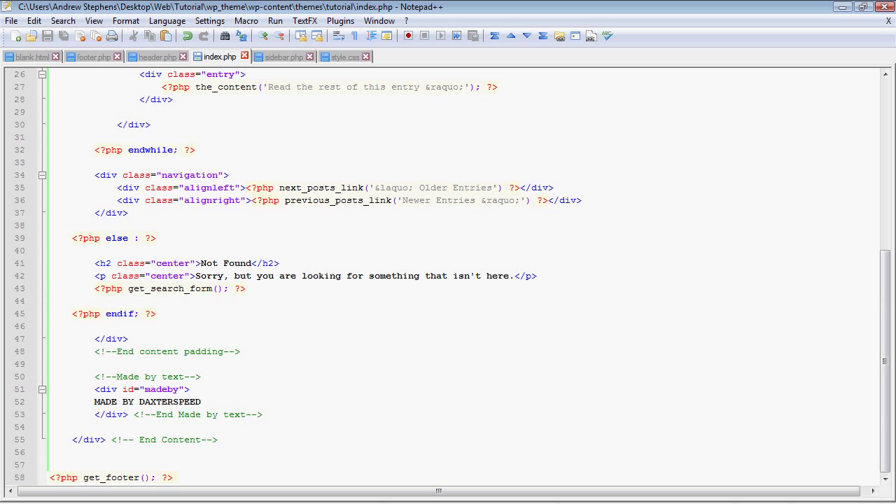
pyautogui.hotkey('alt', 'Tab')
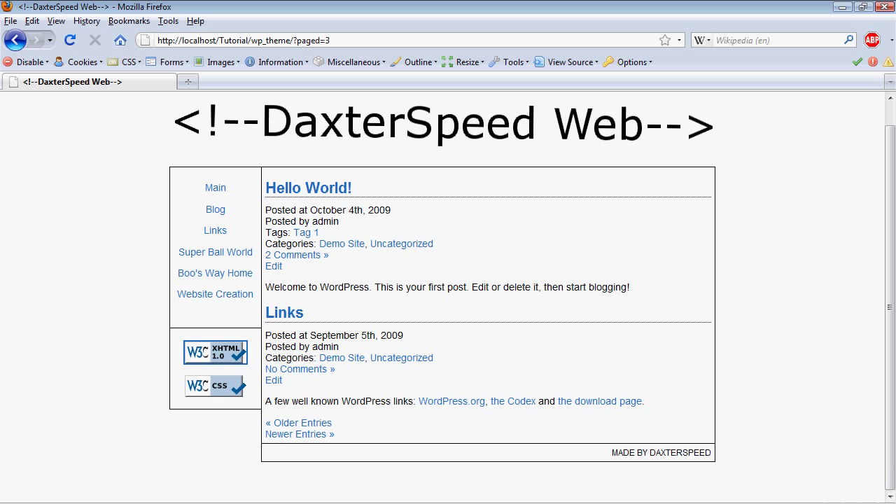
# Open the Hello World! post on its own page and look over its welcome text.
pyautogui.hotkey('alt', 'Tab')
pyautogui.click(215, 476)
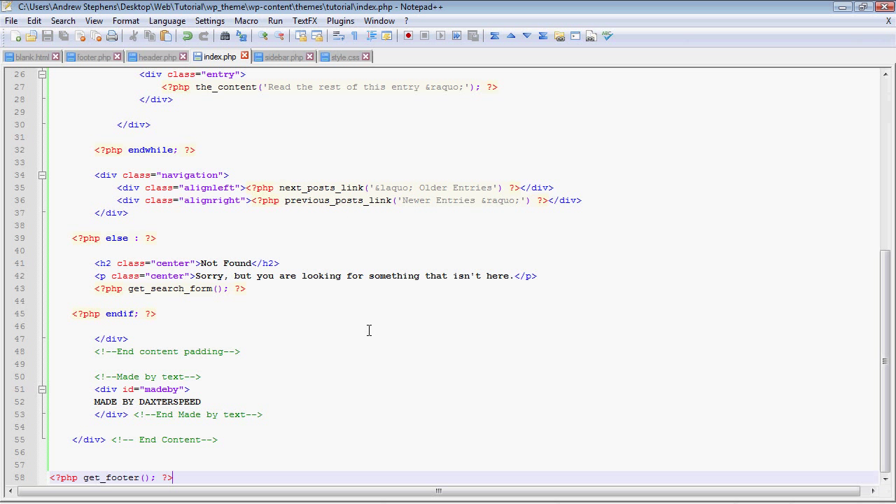
pyautogui.hotkey('alt', 'Tab')
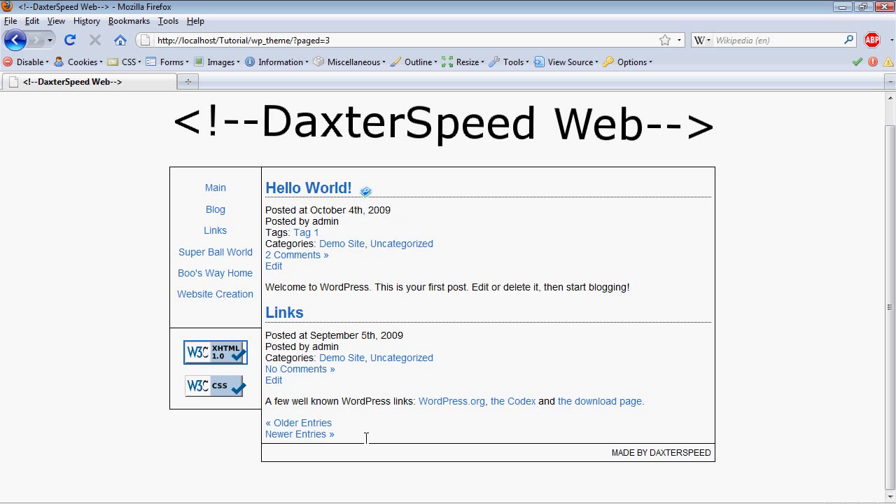
pyautogui.click(326, 184)
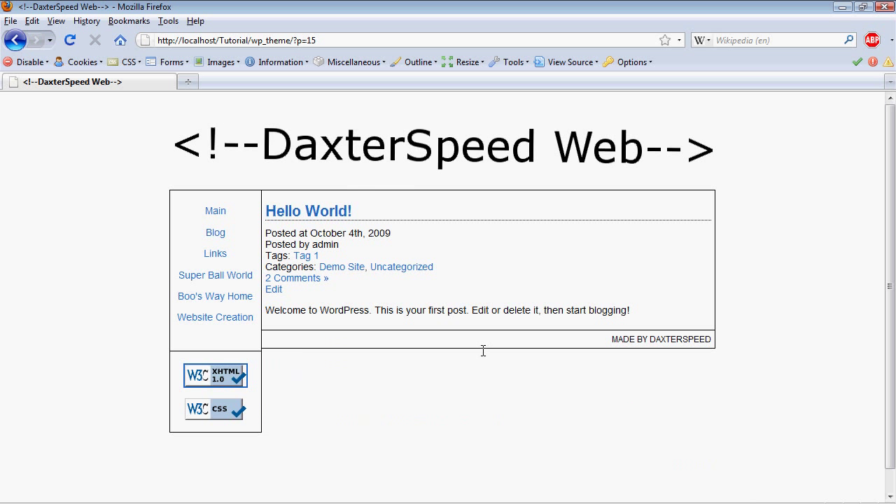
pyautogui.moveTo(574, 310); pyautogui.dragTo(662, 301)
pyautogui.click(663, 300)
pyautogui.rightClick(410, 290)
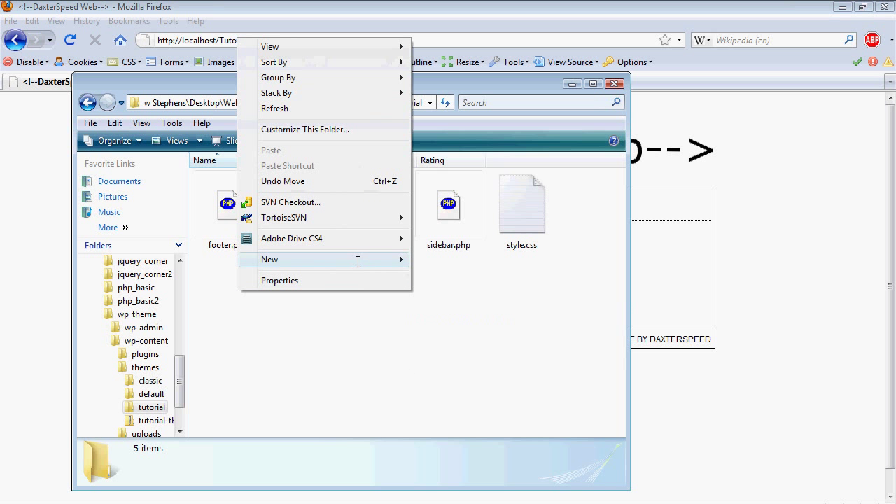
pyautogui.moveTo(269, 260)
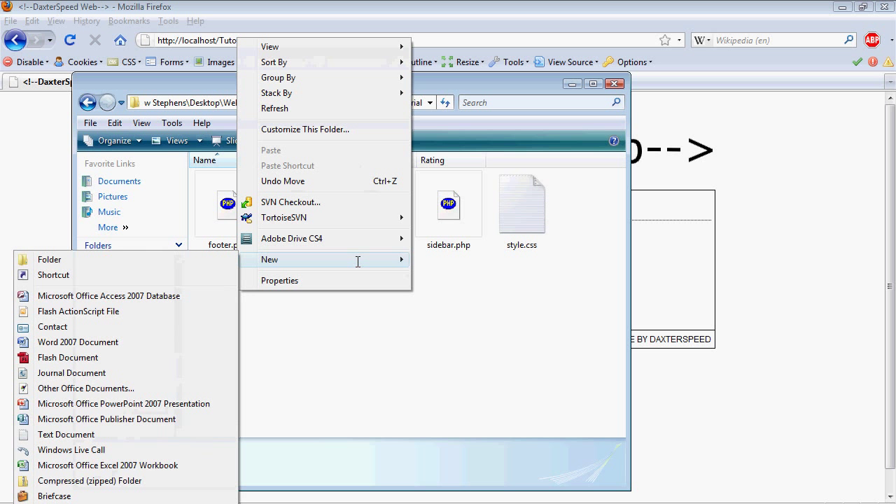
# Create a new file named single.php in the tutorial theme folder and open it in Notepad++.
pyautogui.click(172, 311)
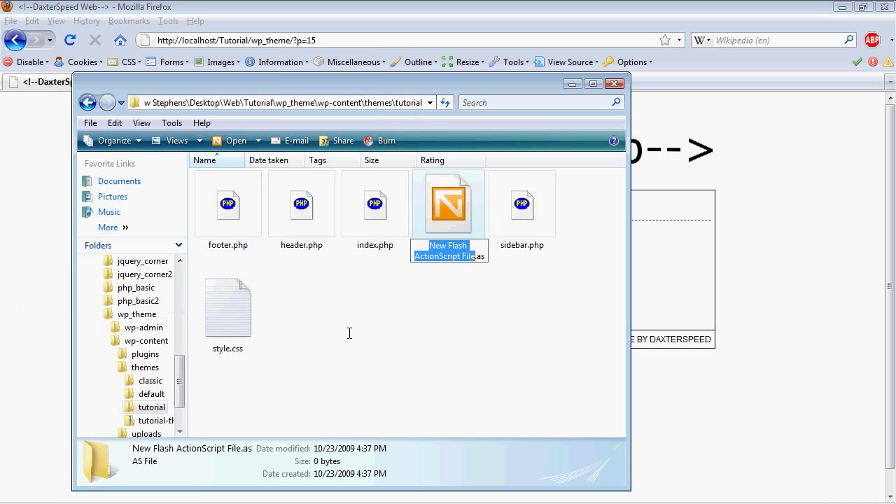
pyautogui.press('Right')
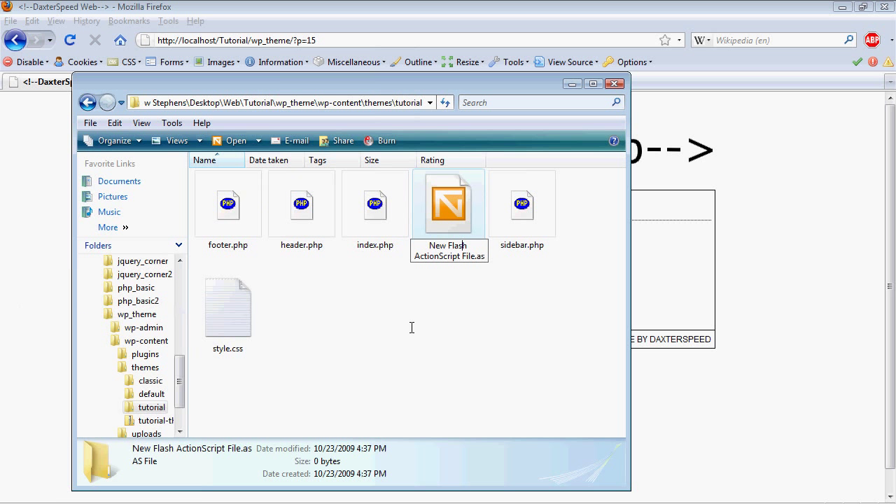
pyautogui.hotkey('ctrl', 'a')
pyautogui.write('ssingle')
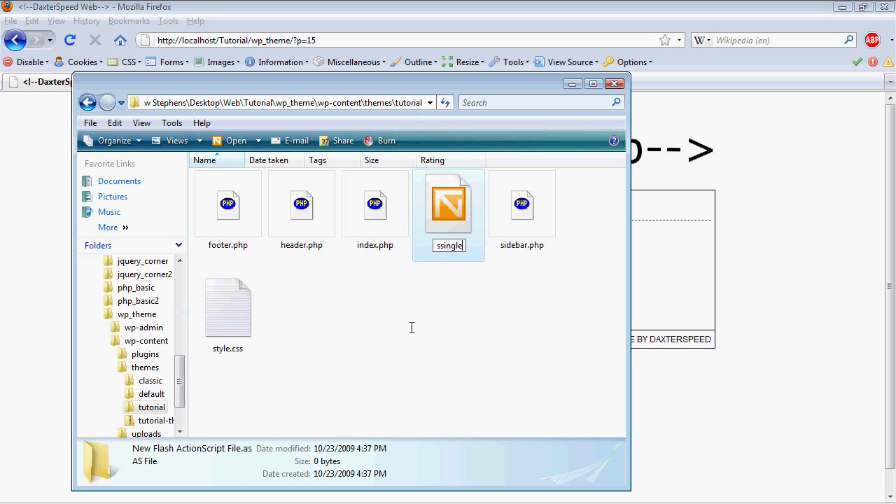
pyautogui.press('BackSpace')
pyautogui.press('BackSpace')
pyautogui.press('BackSpace')
pyautogui.press('BackSpace')
pyautogui.press('BackSpace')
pyautogui.press('BackSpace')
pyautogui.write('ing')
pyautogui.write('le.php')
pyautogui.press('Return')
pyautogui.press('Return')
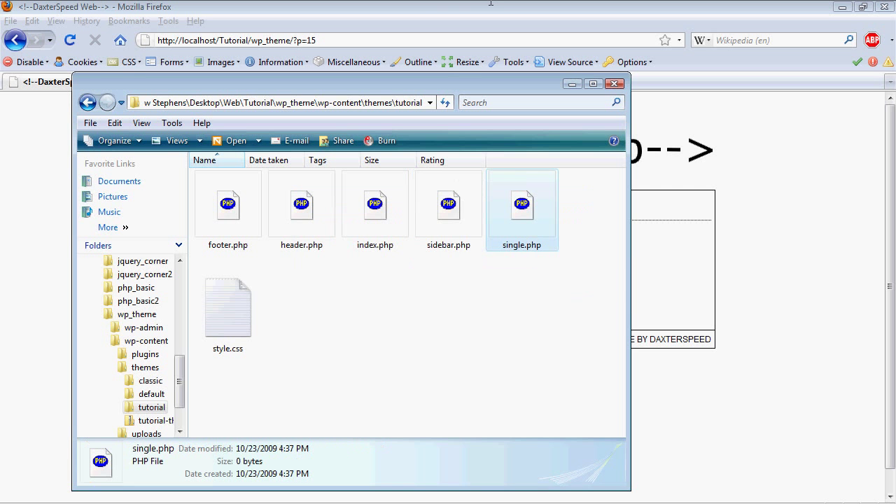
pyautogui.rightClick(540, 218)
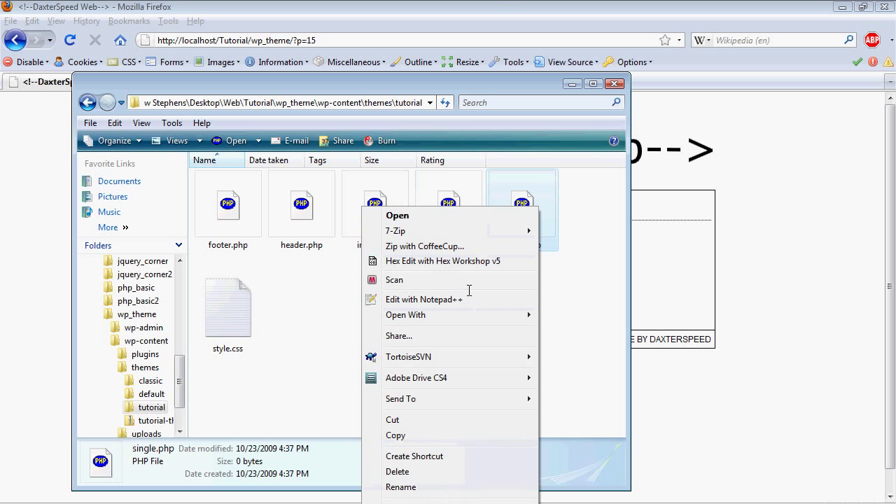
pyautogui.click(469, 298)
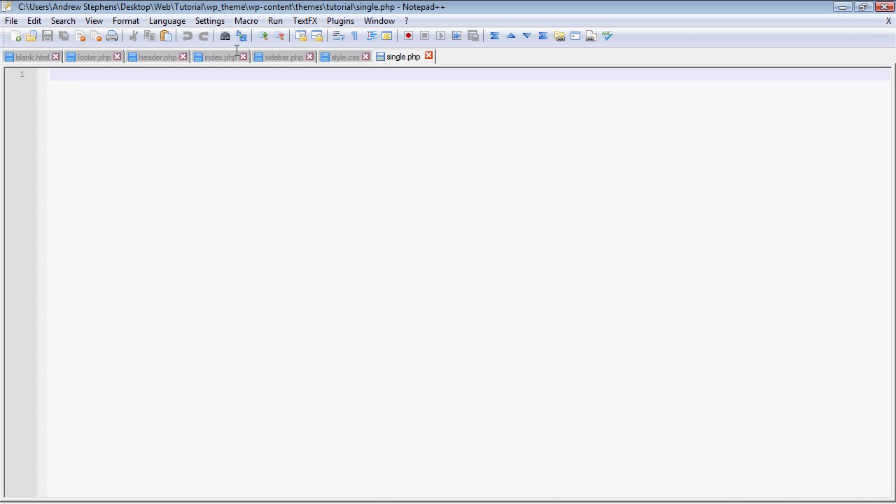
# Copy all of index.php's code into the empty single.php tab and save it.
pyautogui.click(230, 59)
pyautogui.scroll(7, 246, 200)
pyautogui.scroll(4, 247, 199)
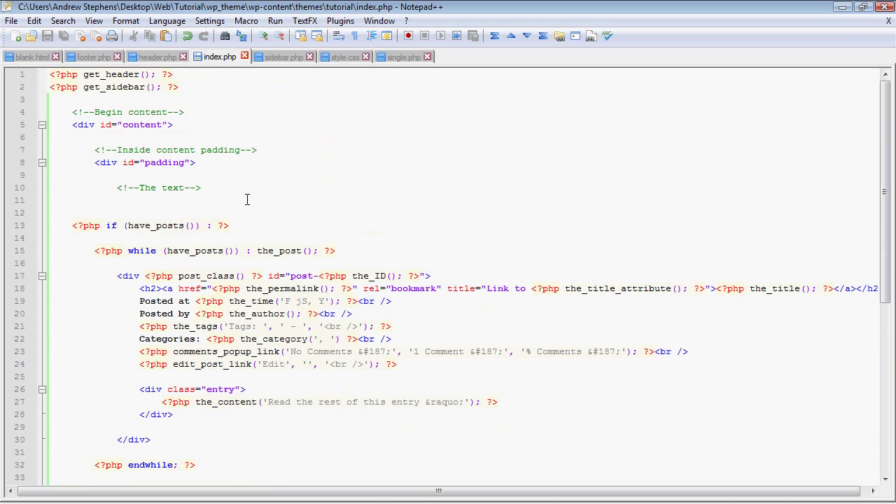
pyautogui.click(231, 166)
pyautogui.click(224, 149)
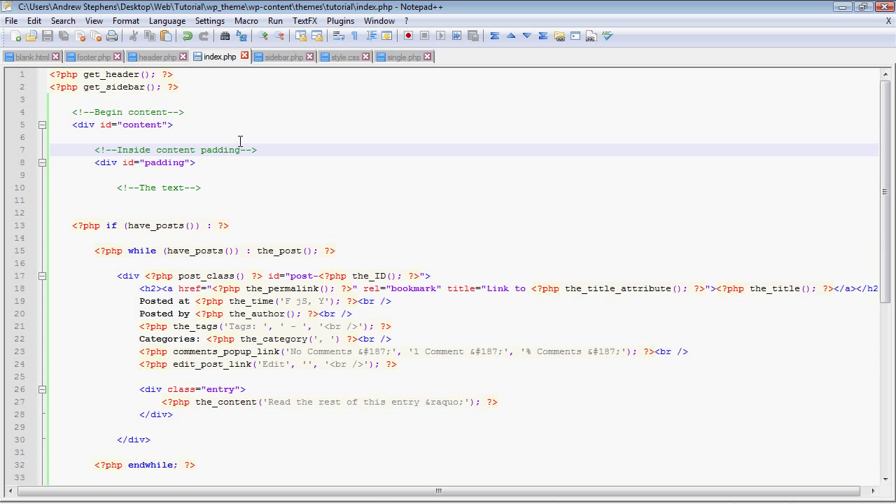
pyautogui.hotkey('ctrl', 'a')
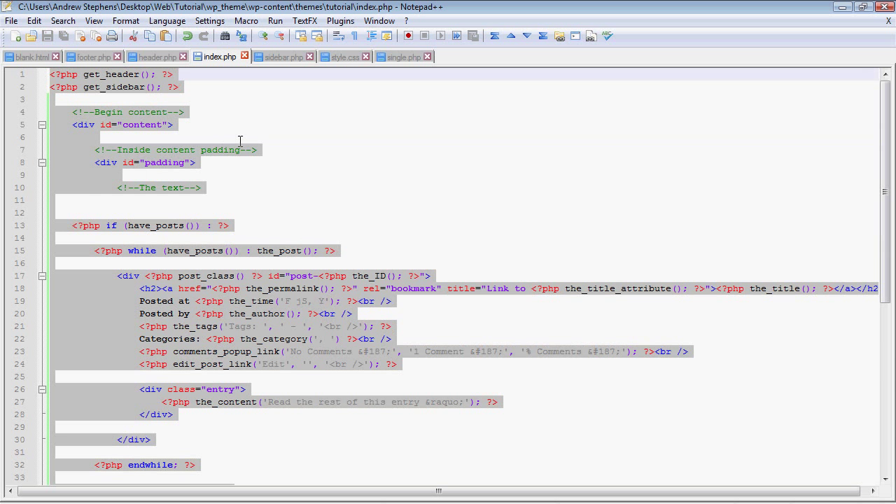
pyautogui.hotkey('ctrl', 'c')
pyautogui.click(402, 57)
pyautogui.hotkey('ctrl', 'v')
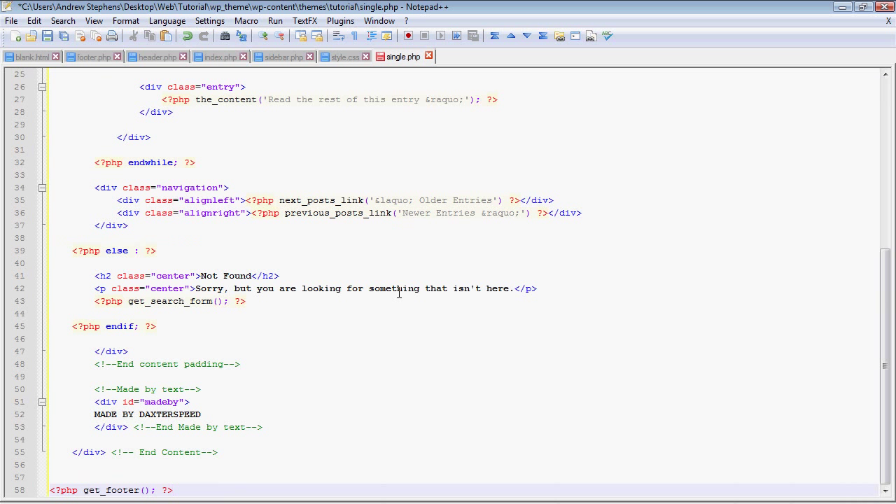
pyautogui.hotkey('ctrl', 's')
pyautogui.scroll(8, 399, 300)
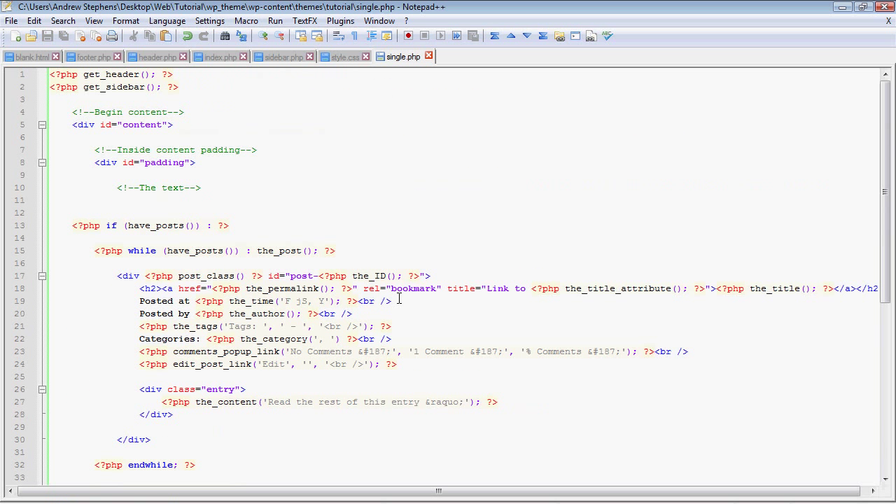
pyautogui.click(260, 229)
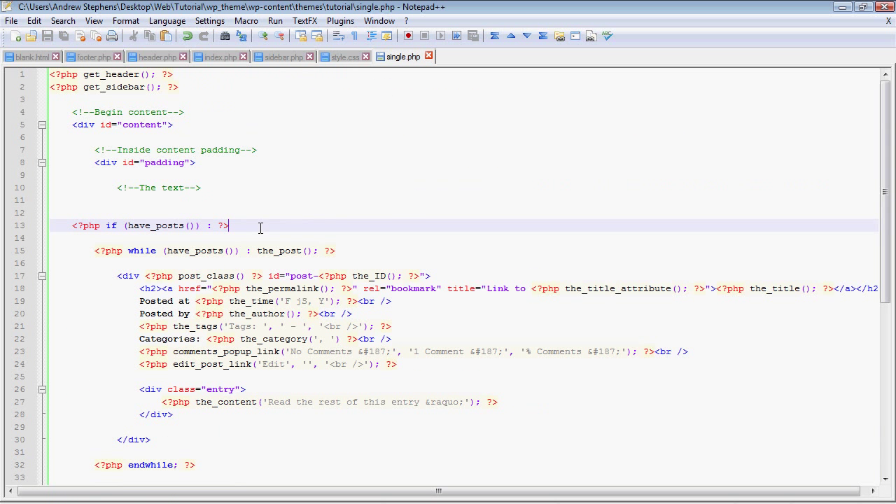
pyautogui.click(256, 248)
pyautogui.scroll(-3, 276, 274)
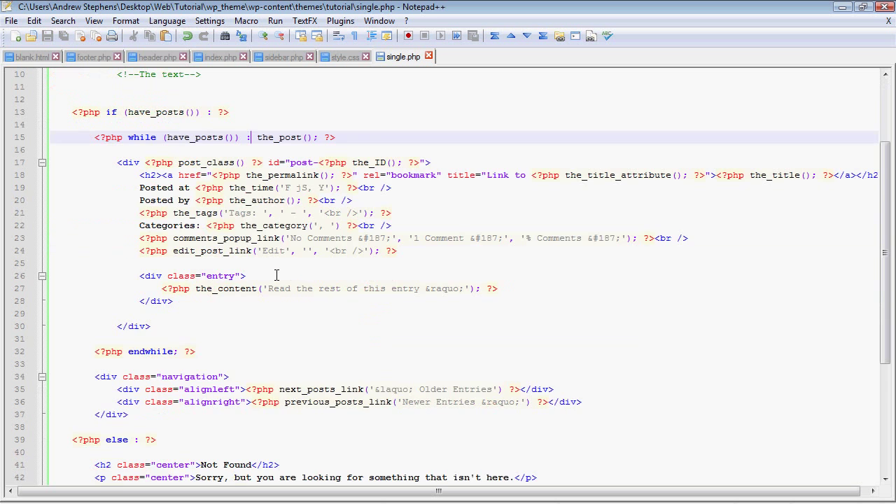
pyautogui.scroll(-4, 276, 274)
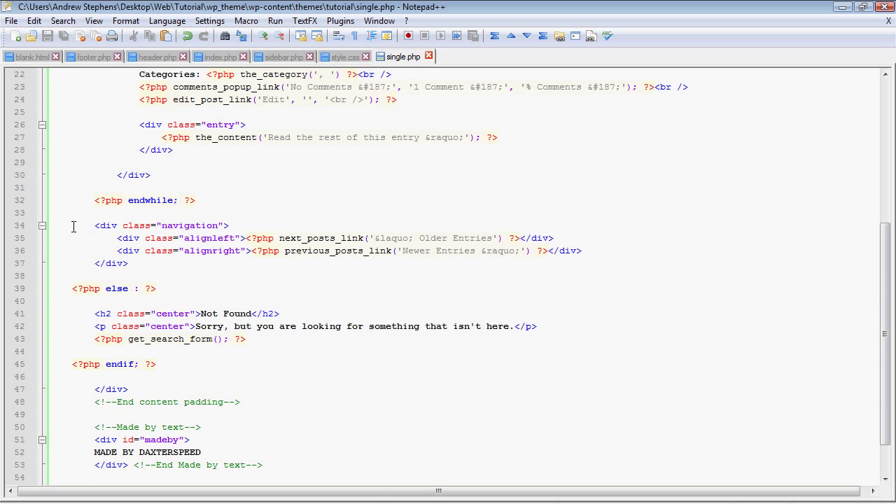
pyautogui.moveTo(50, 225); pyautogui.dragTo(50, 238)
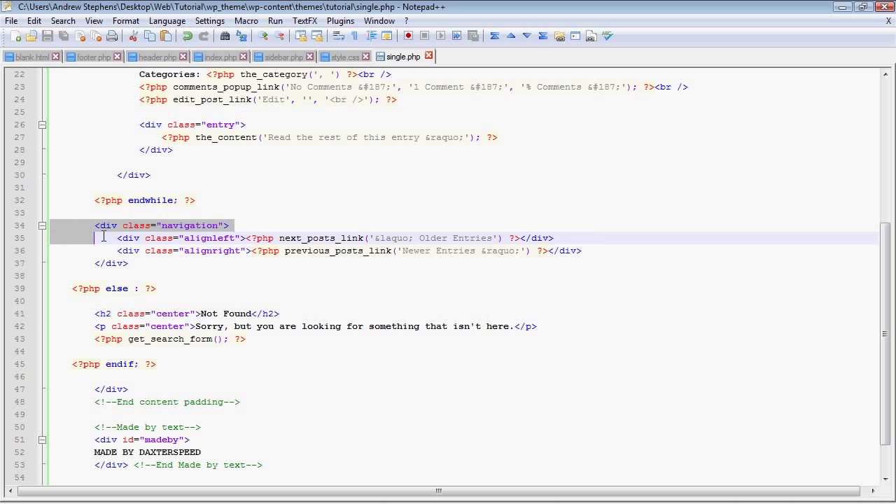
pyautogui.click(145, 238)
pyautogui.click(368, 251)
pyautogui.scroll(4, 367, 238)
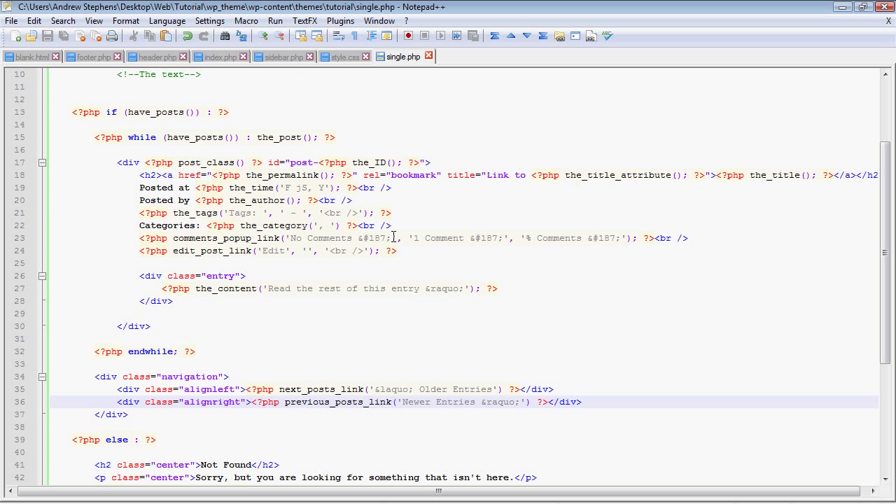
pyautogui.scroll(2, 363, 248)
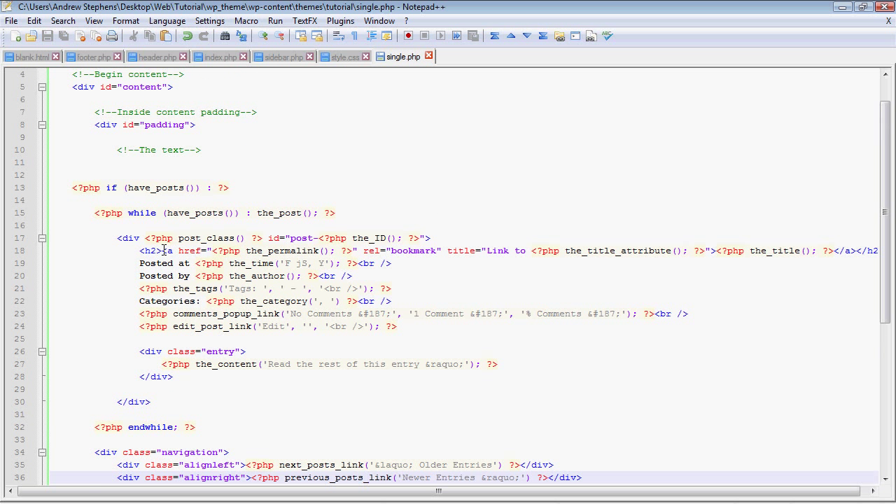
# Delete the <a href…> and </a> permalink tags around the post title on line 18.
pyautogui.moveTo(163, 250); pyautogui.dragTo(712, 246)
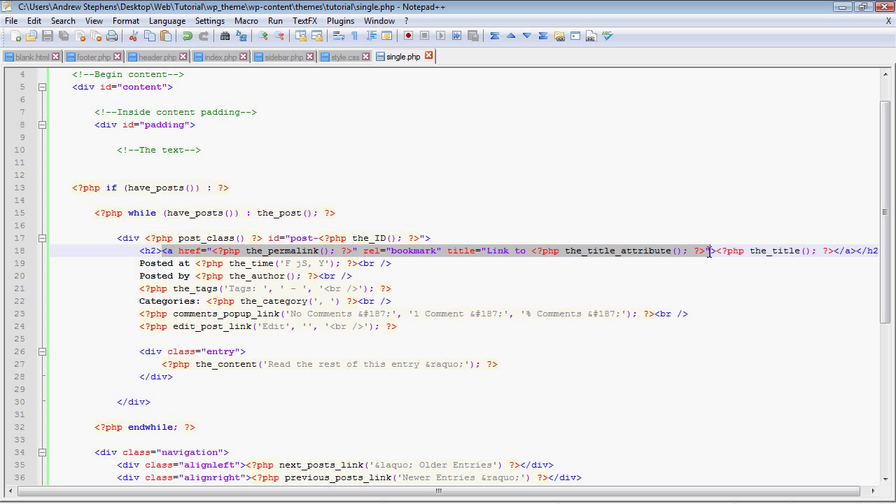
pyautogui.press('Delete')
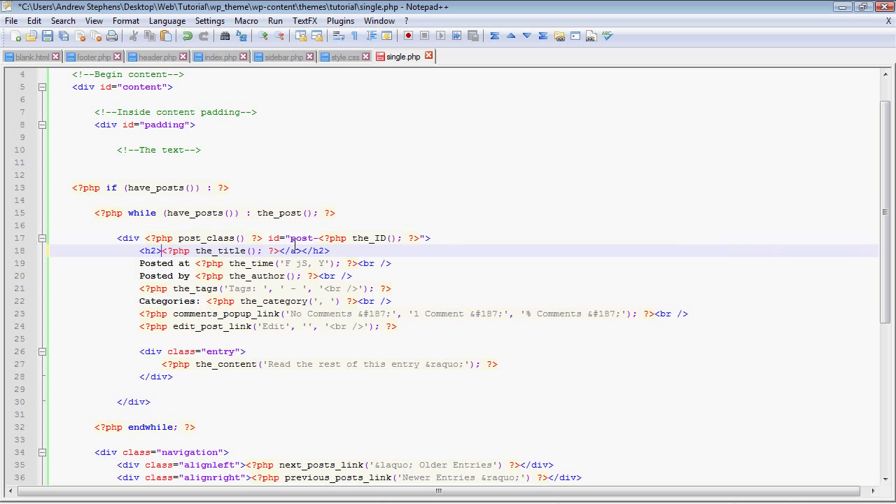
pyautogui.moveTo(279, 250); pyautogui.dragTo(302, 251)
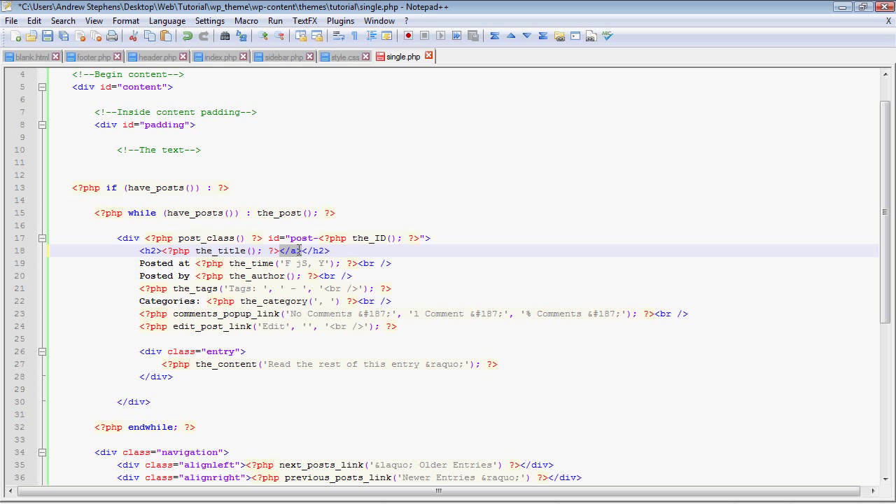
pyautogui.press('Delete')
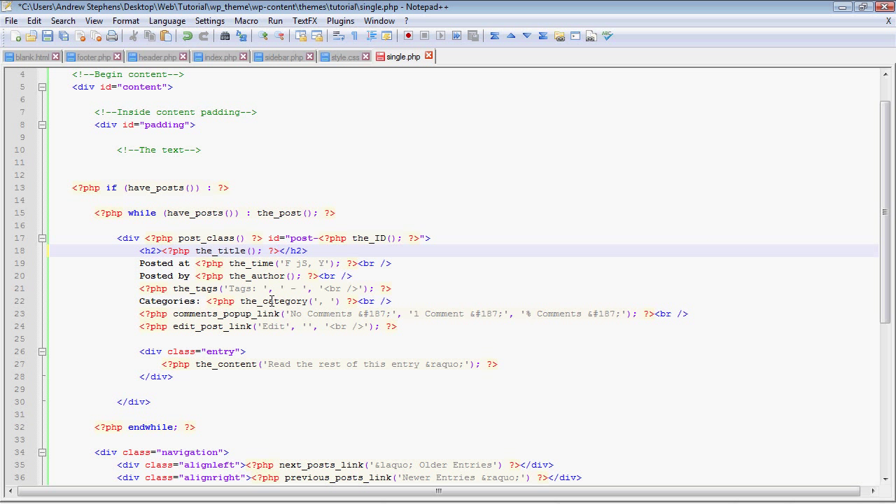
pyautogui.hotkey('alt', 'Tab')
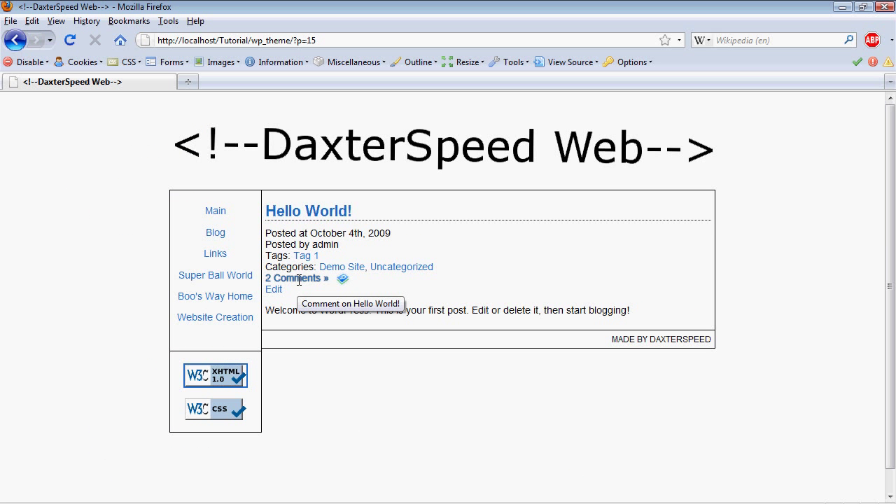
# Change comments_popup_link to comments_number on line 23 and save single.php.
pyautogui.hotkey('alt', 'Tab')
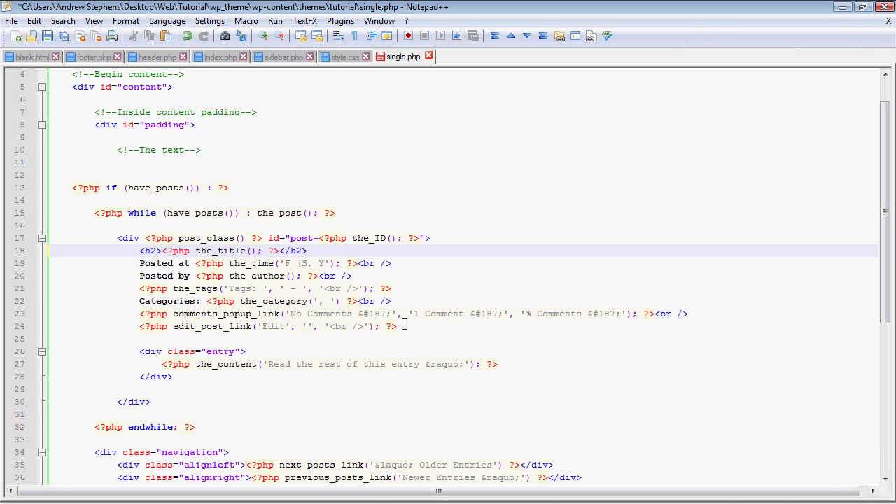
pyautogui.click(280, 315)
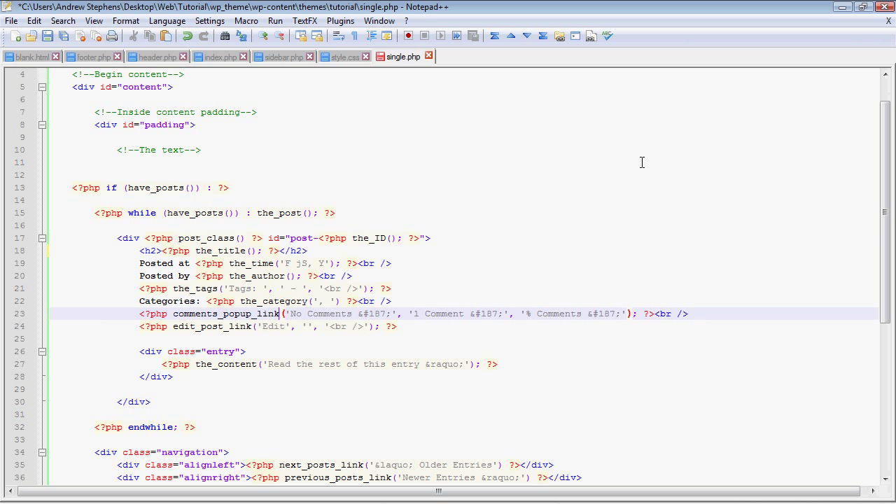
pyautogui.hotkey('shift', 'Left')
pyautogui.hotkey('shift', 'Left')
pyautogui.hotkey('shift', 'Left')
pyautogui.hotkey('shift', 'Left')
pyautogui.hotkey('shift', 'Left')
pyautogui.hotkey('shift', 'Left')
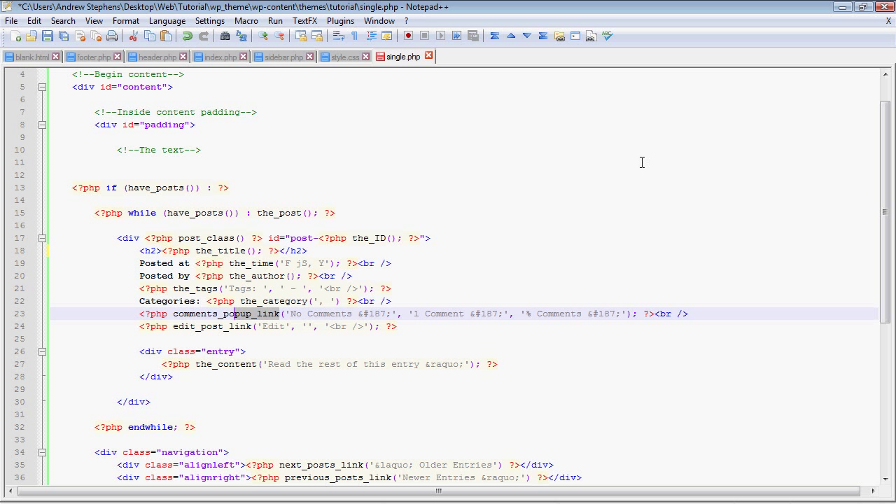
pyautogui.hotkey('shift', 'Left')
pyautogui.hotkey('shift', 'Left')
pyautogui.write('number')
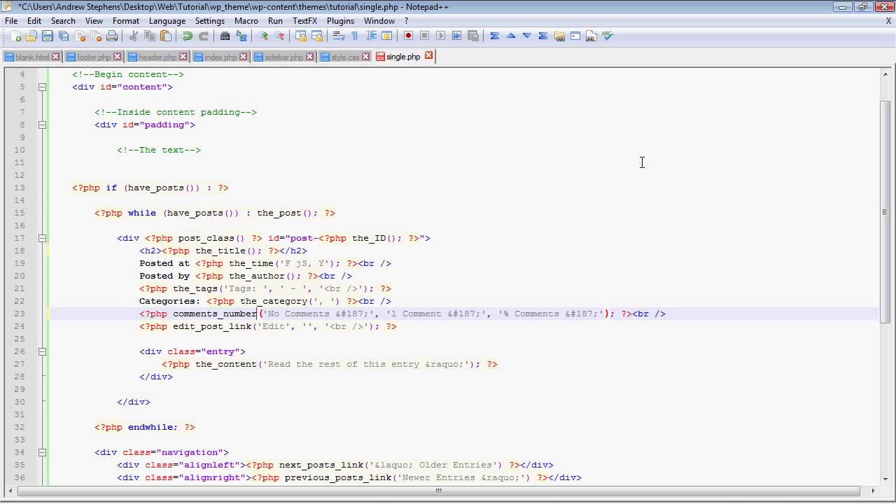
pyautogui.hotkey('ctrl', 's')
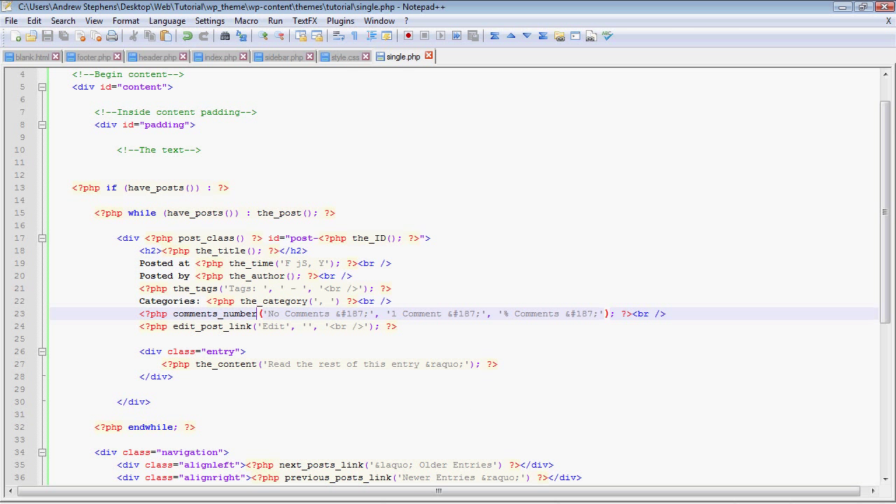
# Reload the Hello World! post and confirm '2 Comments »' is now plain text.
pyautogui.hotkey('alt', 'Tab')
pyautogui.press('F5')
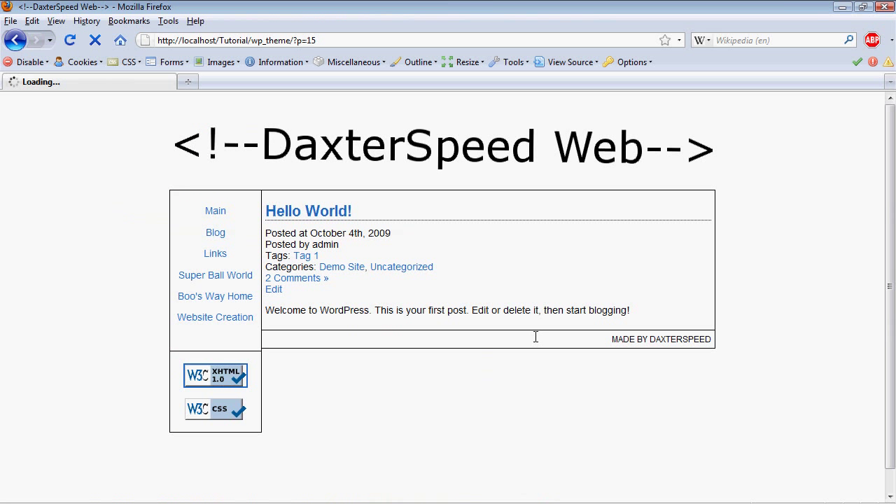
pyautogui.moveTo(337, 281); pyautogui.dragTo(284, 279)
pyautogui.click(320, 280)
pyautogui.click(287, 279)
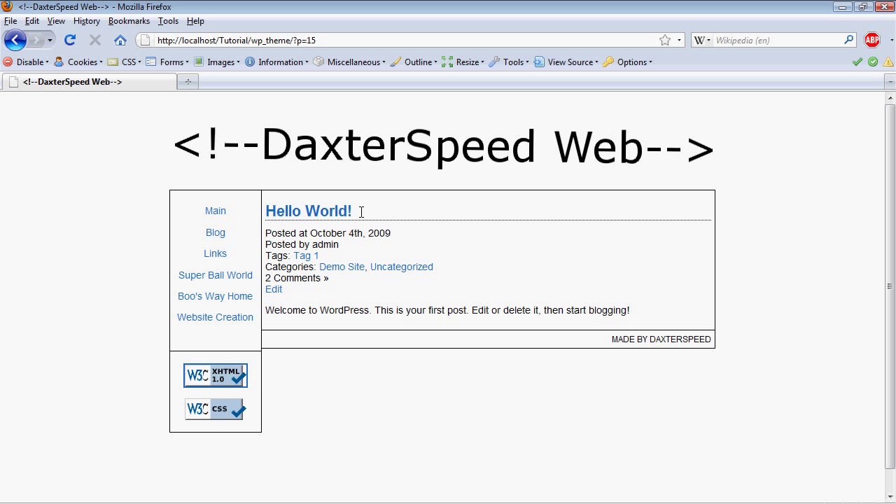
pyautogui.moveTo(303, 211); pyautogui.dragTo(408, 212)
pyautogui.click(337, 217)
pyautogui.hotkey('alt', 'Tab')
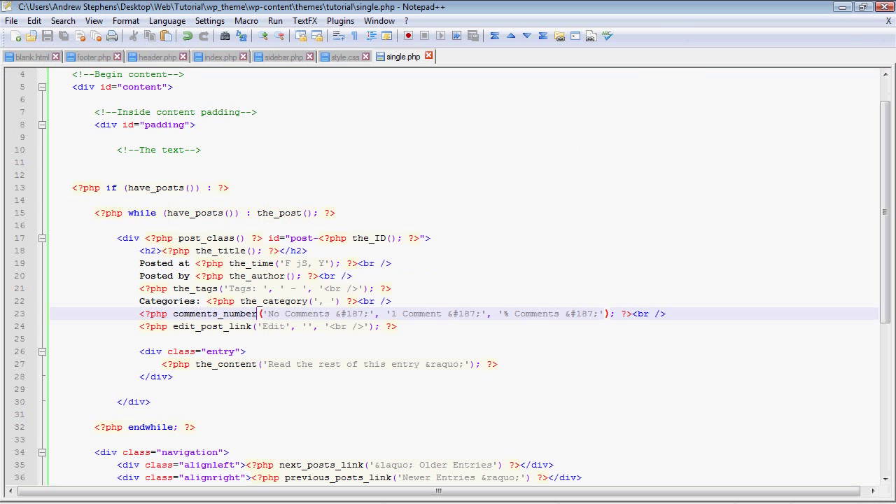
pyautogui.click(357, 326)
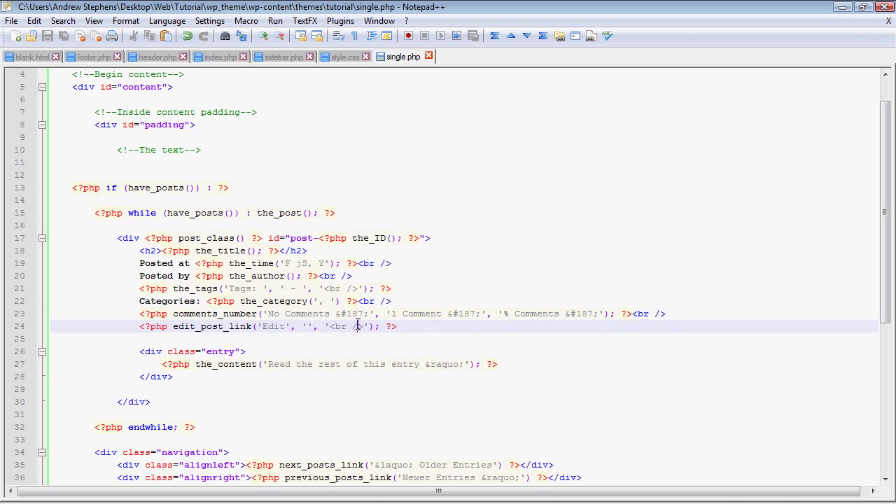
pyautogui.scroll(-3, 359, 320)
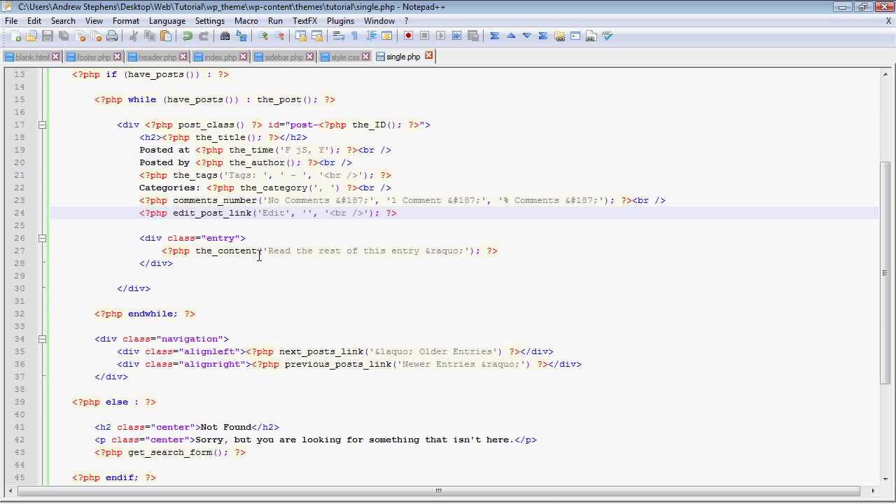
pyautogui.click(336, 352)
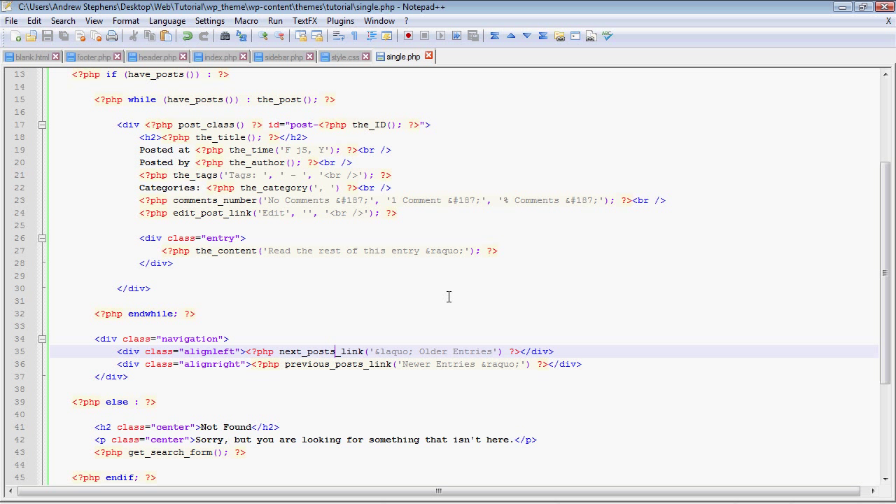
pyautogui.click(368, 351)
pyautogui.moveTo(369, 352); pyautogui.dragTo(498, 353)
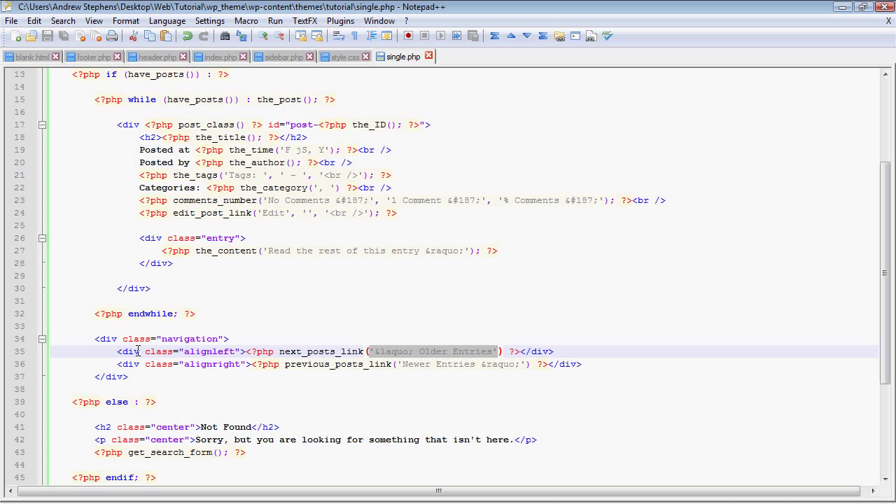
# Replace the older/newer entries lines with previous_post_link and next_post_link, one per line.
pyautogui.click(50, 351)
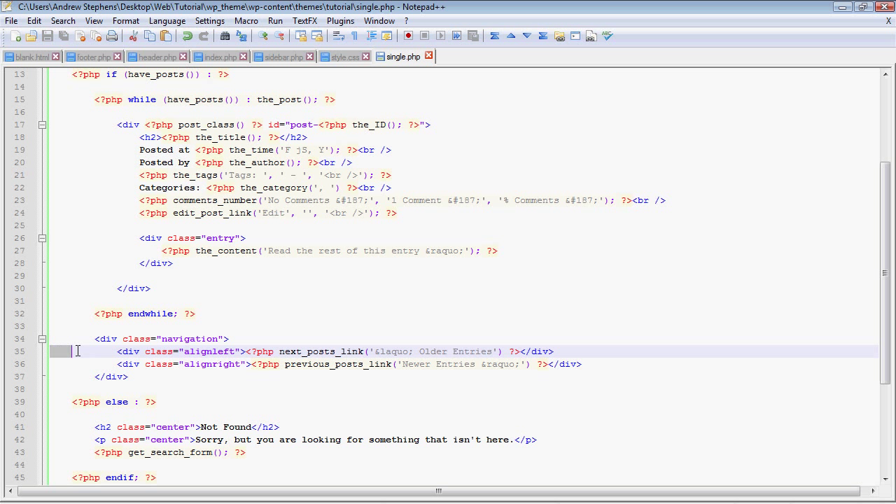
pyautogui.moveTo(51, 351); pyautogui.dragTo(655, 364)
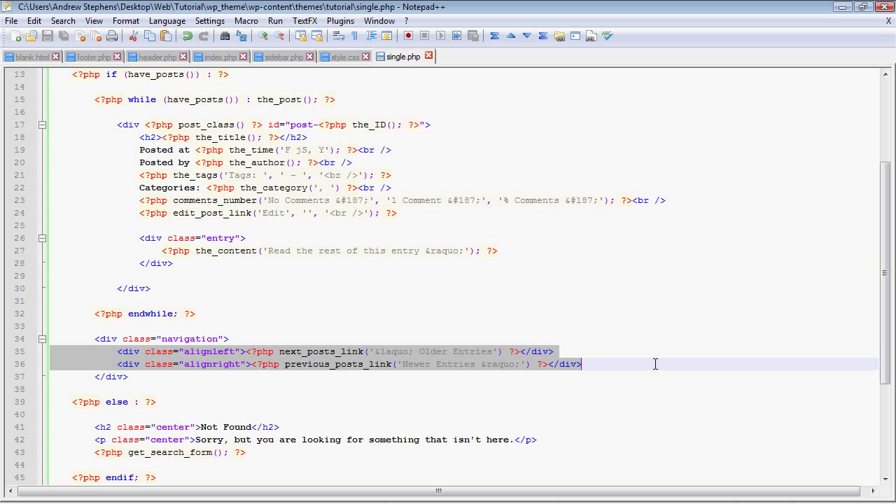
pyautogui.write("<?php previous_post_link('%link &laquo;') ?> <?php next_post_link('&raquo; %link') ?>")
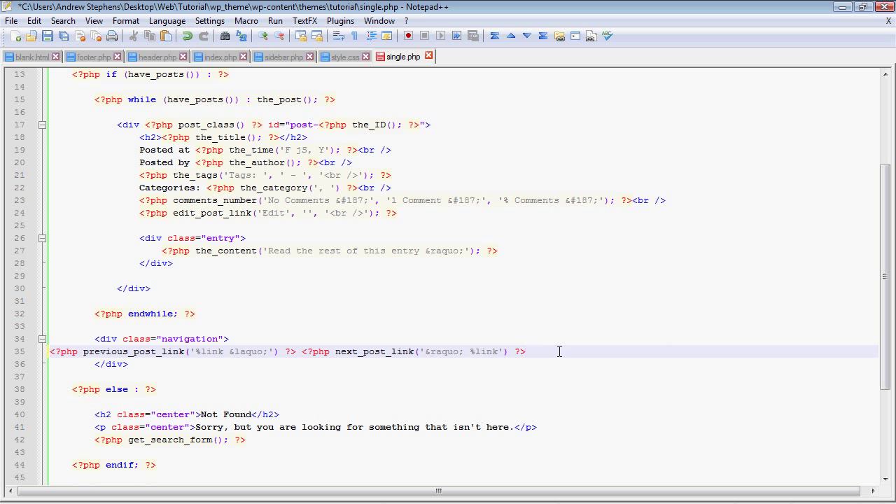
pyautogui.press('Tab')
pyautogui.press('Tab')
pyautogui.press('Tab')
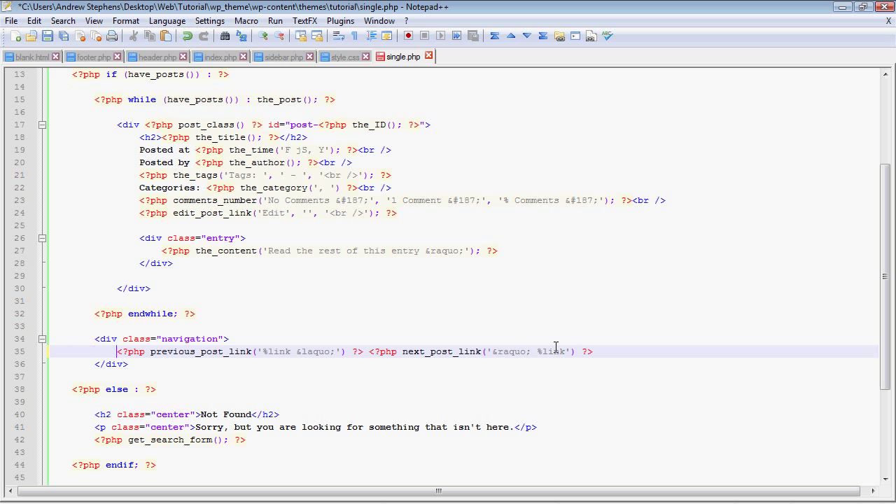
pyautogui.press('Right')
pyautogui.press('Right')
pyautogui.press('Right')
pyautogui.press('Right')
pyautogui.press('Right')
pyautogui.press('Right')
pyautogui.press('Right')
pyautogui.press('Right')
pyautogui.press('Right')
pyautogui.press('Return')
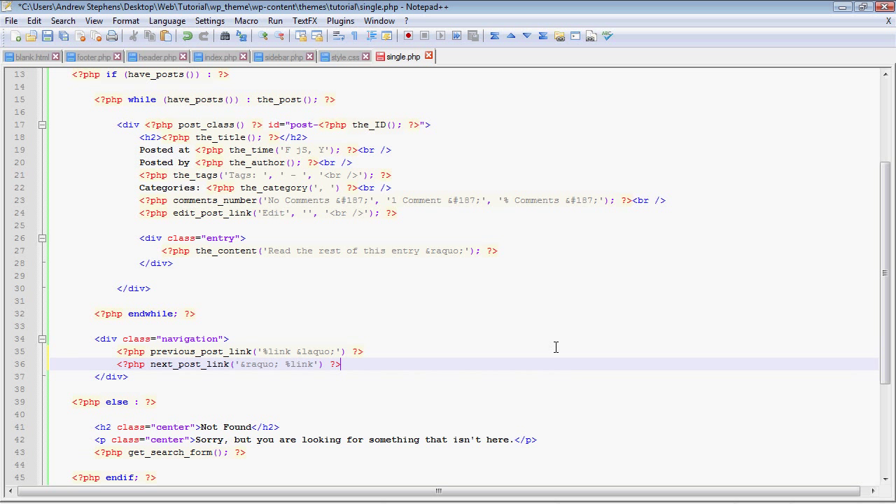
# Dismiss the virus scan notice and compare the new calls with index.php's navigation code.
pyautogui.click(385, 351)
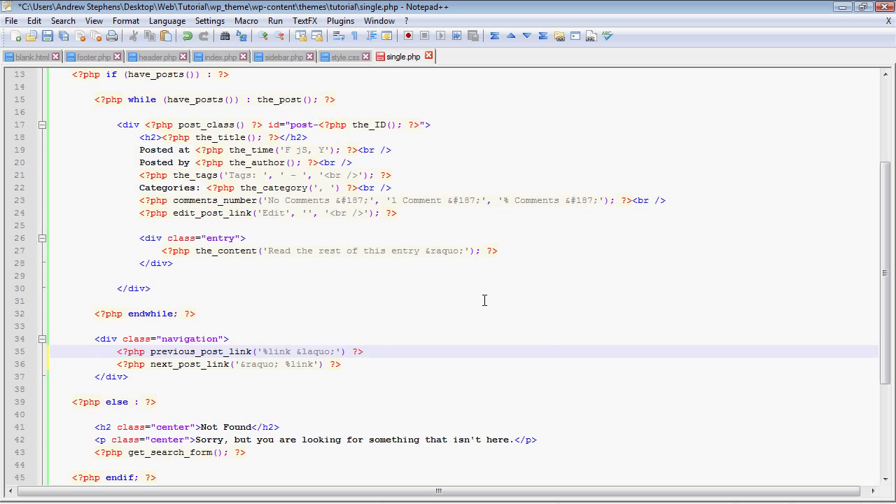
pyautogui.click(223, 352)
pyautogui.click(208, 364)
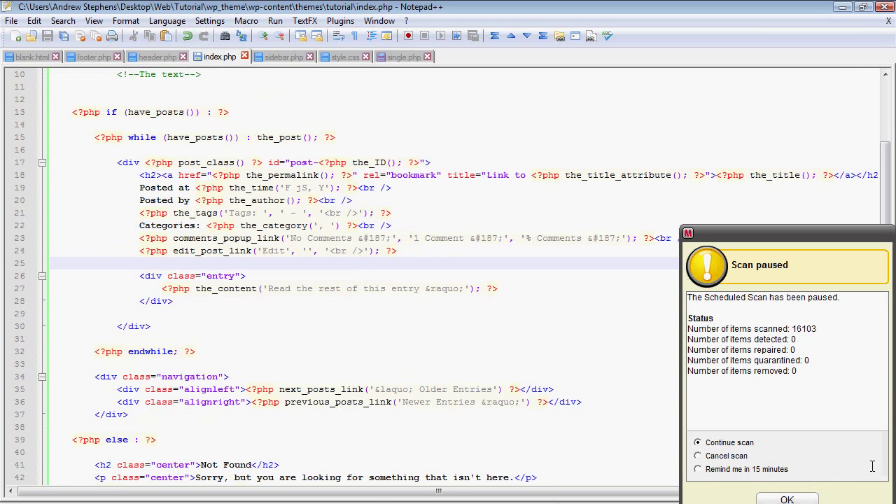
pyautogui.click(744, 468)
pyautogui.click(787, 498)
pyautogui.scroll(-2, 336, 342)
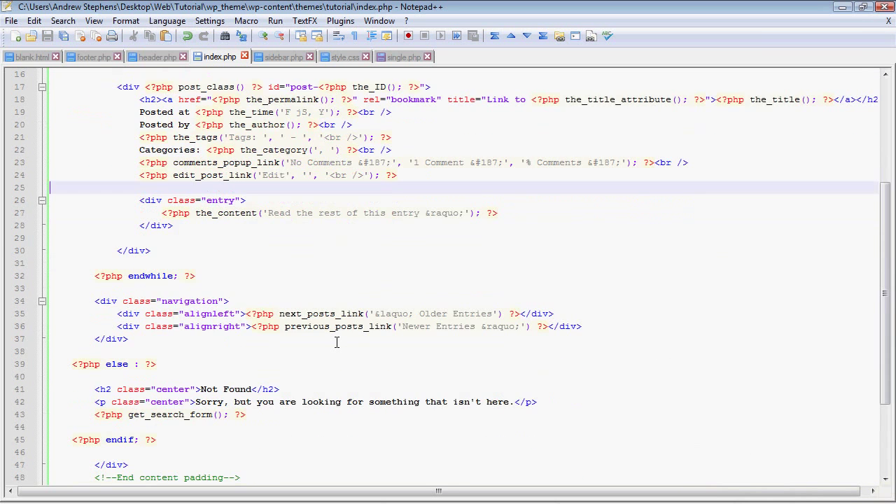
pyautogui.click(361, 327)
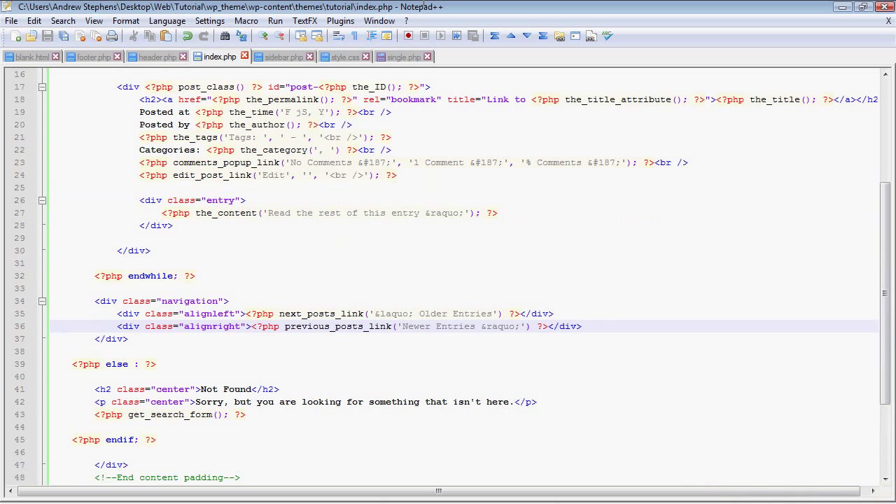
pyautogui.click(404, 57)
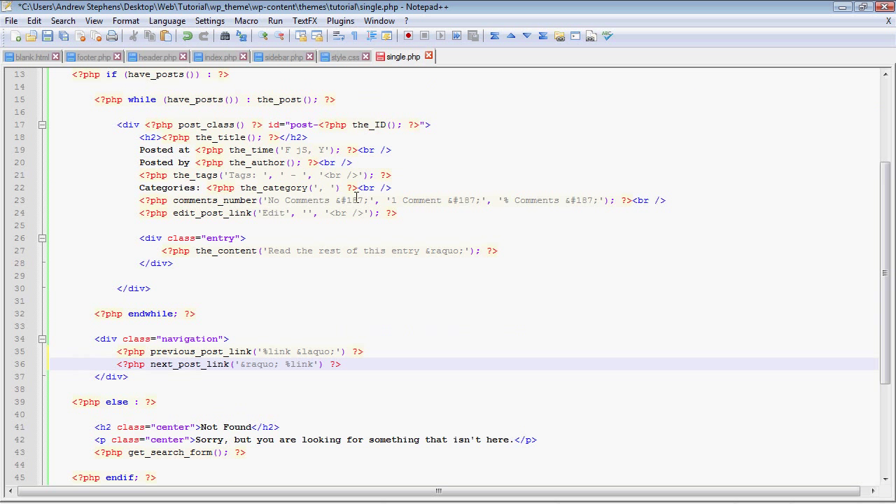
# Add the missing opening quote in previous_post_link's argument and reload the post in Firefox.
pyautogui.click(341, 350)
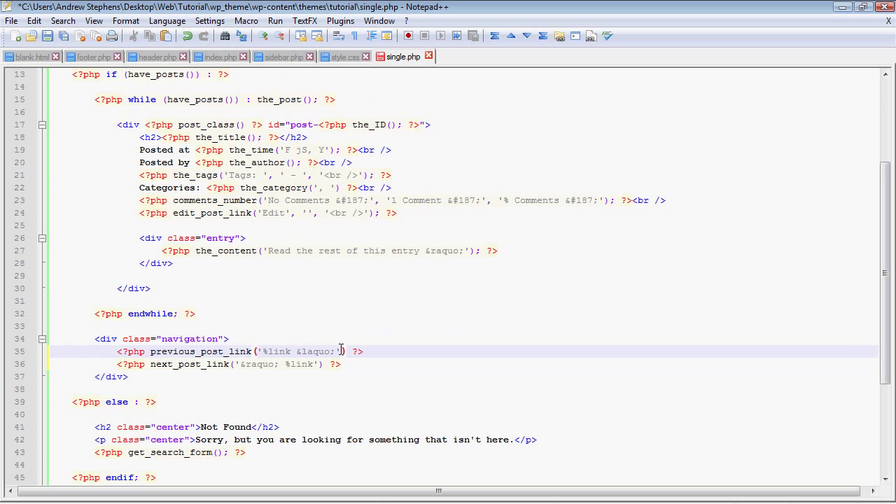
pyautogui.click(259, 351)
pyautogui.write("'")
pyautogui.click(315, 364)
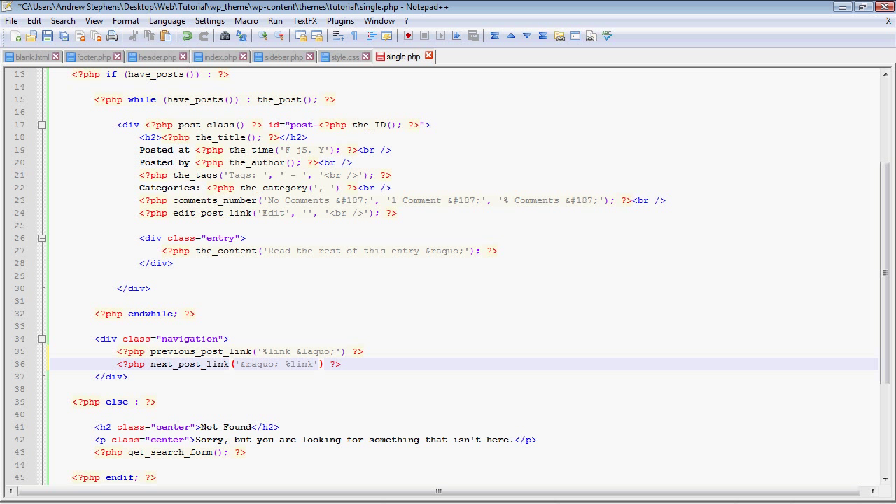
pyautogui.click(376, 352)
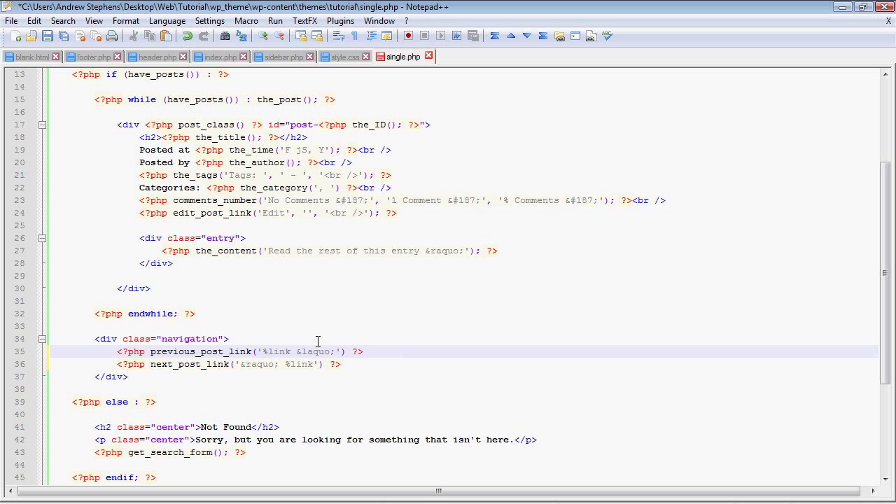
pyautogui.click(261, 363)
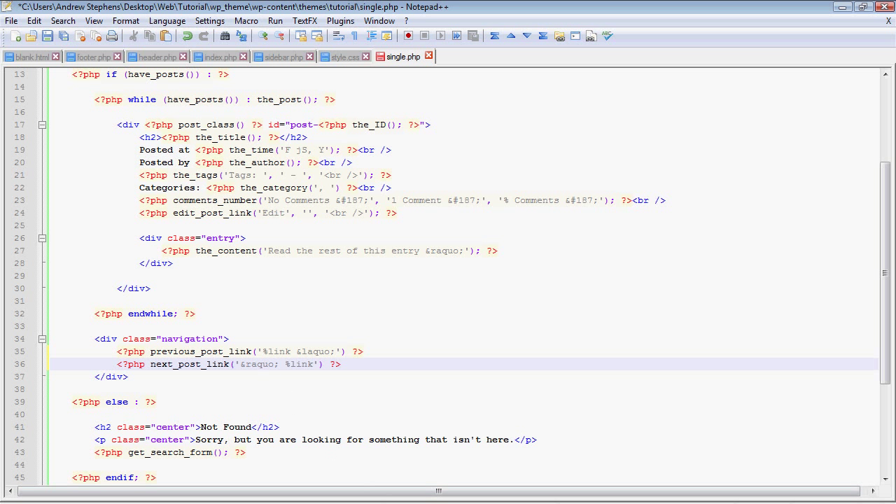
pyautogui.hotkey('alt', 'Tab')
pyautogui.press('F5')
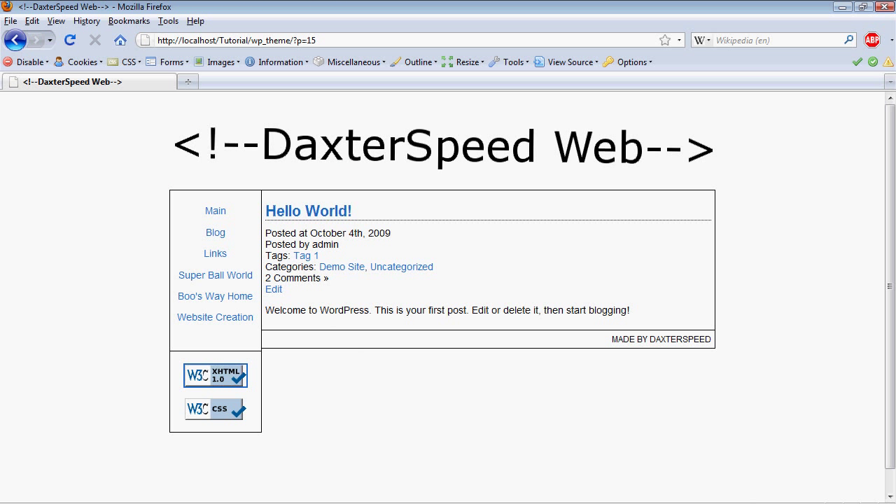
# Cut the previous/next post link lines and delete the leftover navigation block after the loop.
pyautogui.hotkey('alt', 'Tab')
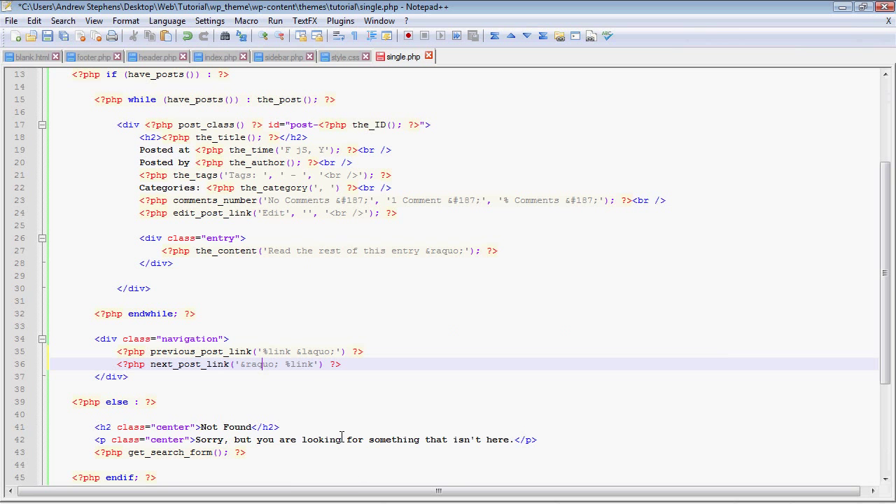
pyautogui.hotkey('alt', 'Tab')
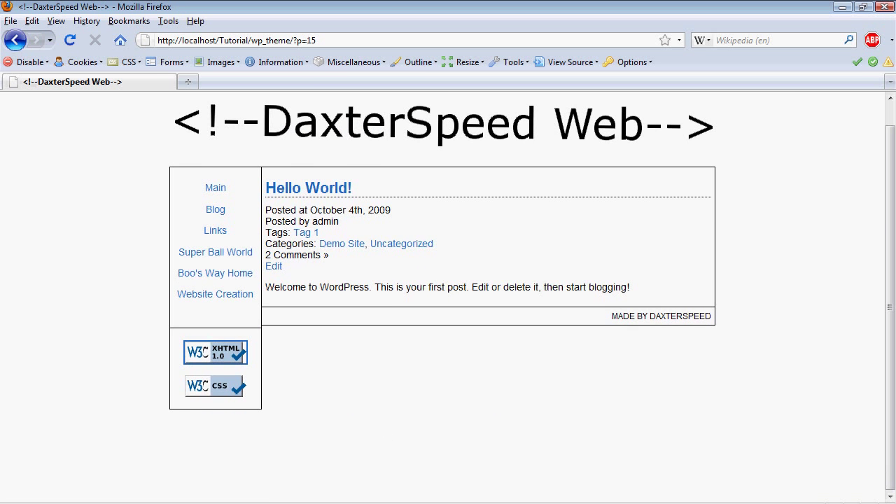
pyautogui.hotkey('alt', 'Tab')
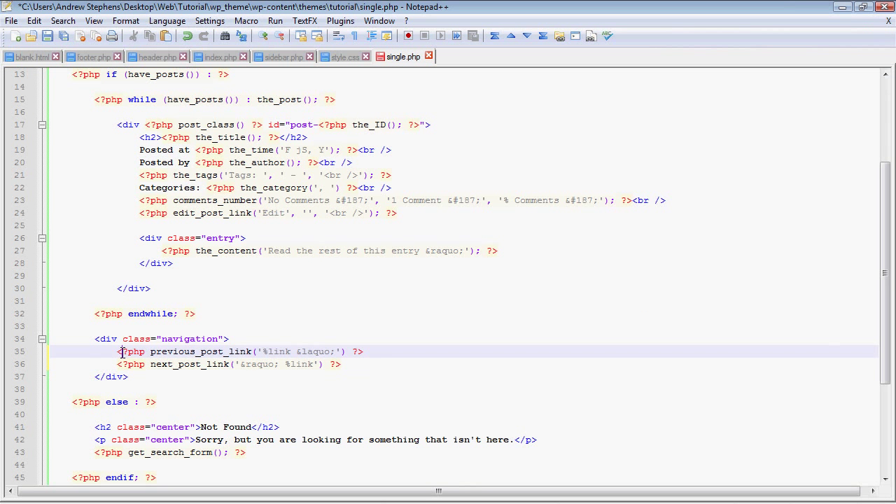
pyautogui.moveTo(119, 351); pyautogui.dragTo(250, 364)
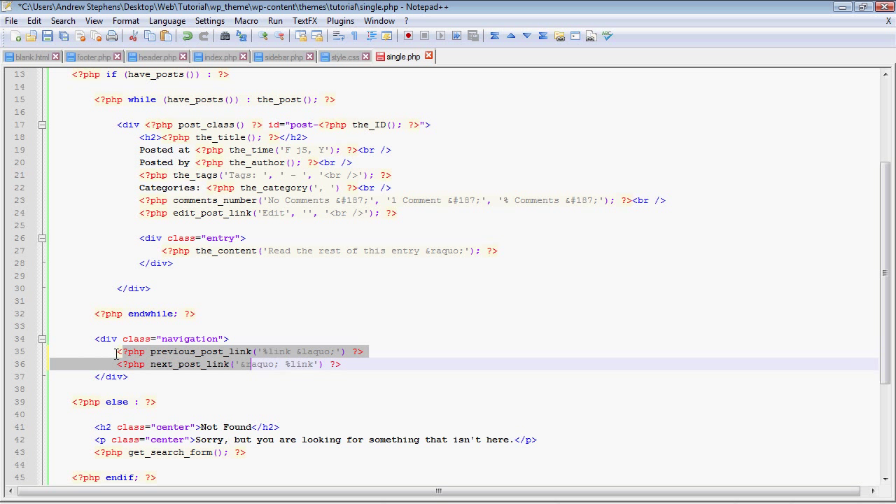
pyautogui.moveTo(117, 352)
pyautogui.mouseDown()
pyautogui.moveTo(280, 350)
pyautogui.moveTo(400, 364)
pyautogui.mouseUp()
pyautogui.press('Delete')
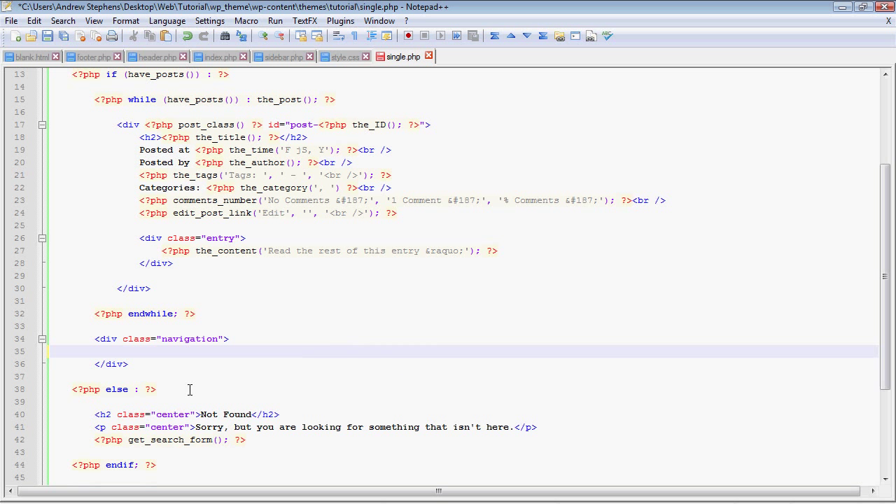
pyautogui.moveTo(56, 339); pyautogui.dragTo(230, 376)
pyautogui.press('Delete')
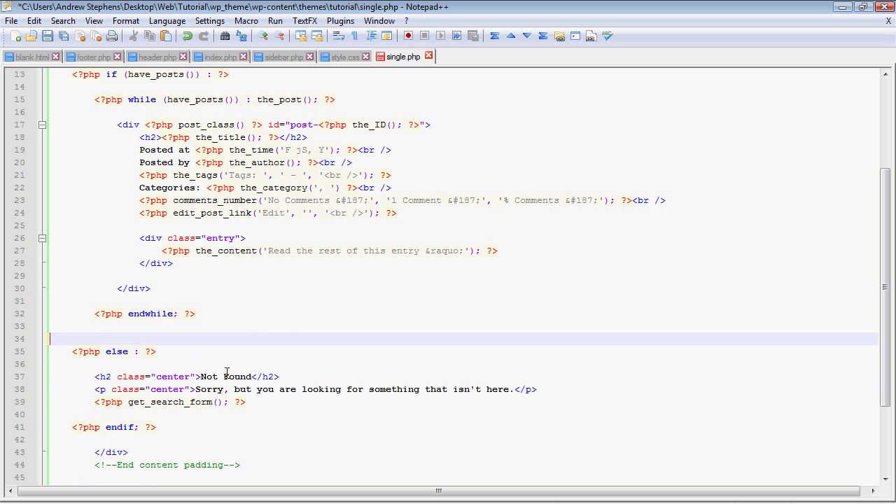
pyautogui.press('BackSpace')
# Paste previous_post_link and next_post_link on one line beneath edit_post_link.
pyautogui.scroll(3, 227, 372)
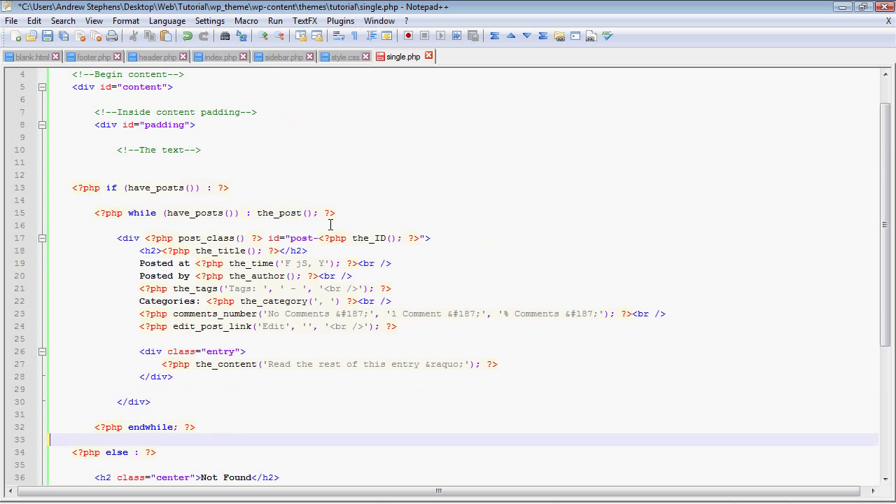
pyautogui.click(388, 238)
pyautogui.click(439, 238)
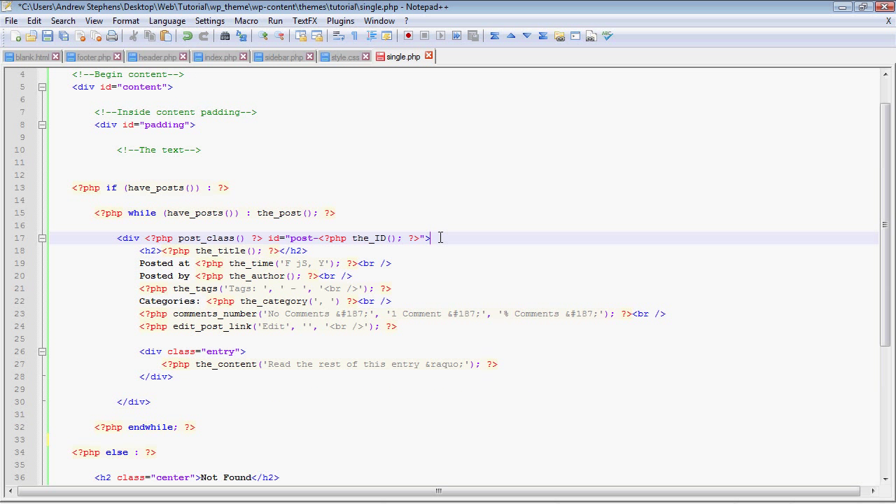
pyautogui.click(392, 250)
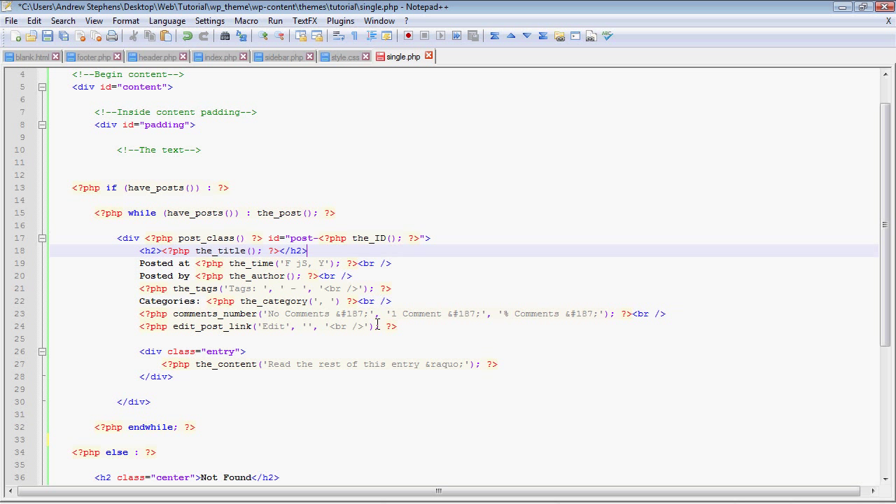
pyautogui.click(404, 326)
pyautogui.press('Return')
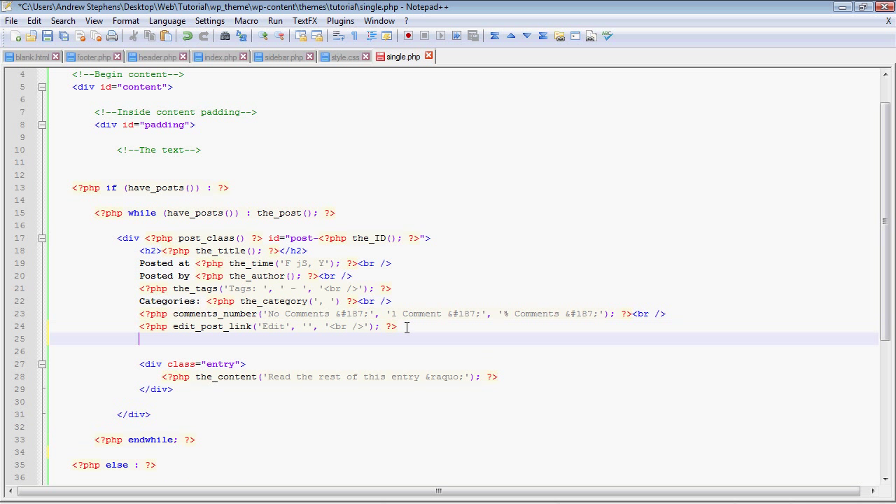
pyautogui.write("<?php previous_post_link('%link &laquo;') ?> \t\t\t<?php next_post_link('&raquo; %link') ?>")
pyautogui.press('Home')
pyautogui.press('BackSpace')
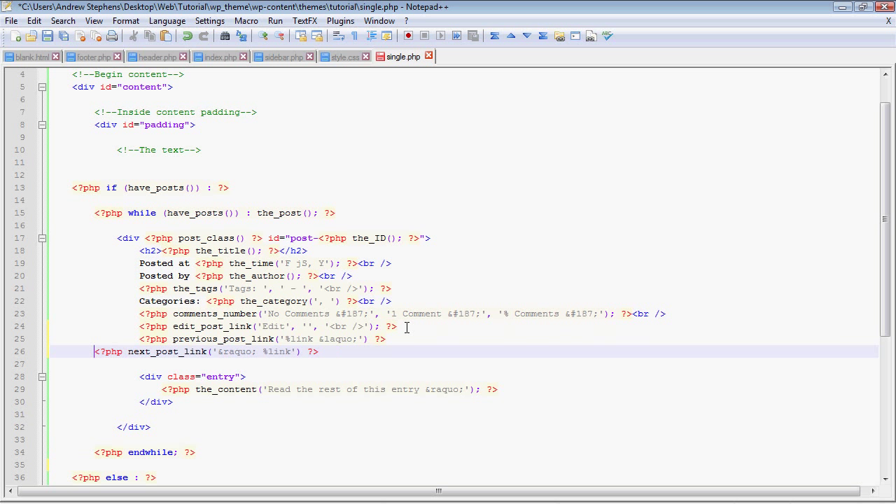
pyautogui.press('BackSpace')
pyautogui.press('BackSpace')
pyautogui.press('BackSpace')
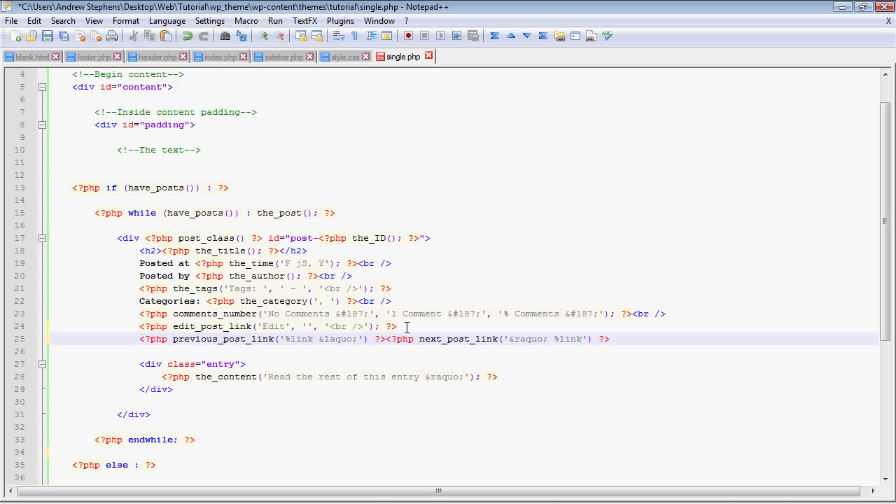
# Save single.php and reload the Hello World! post page in the browser.
pyautogui.hotkey('ctrl', 's')
pyautogui.hotkey('alt', 'Tab')
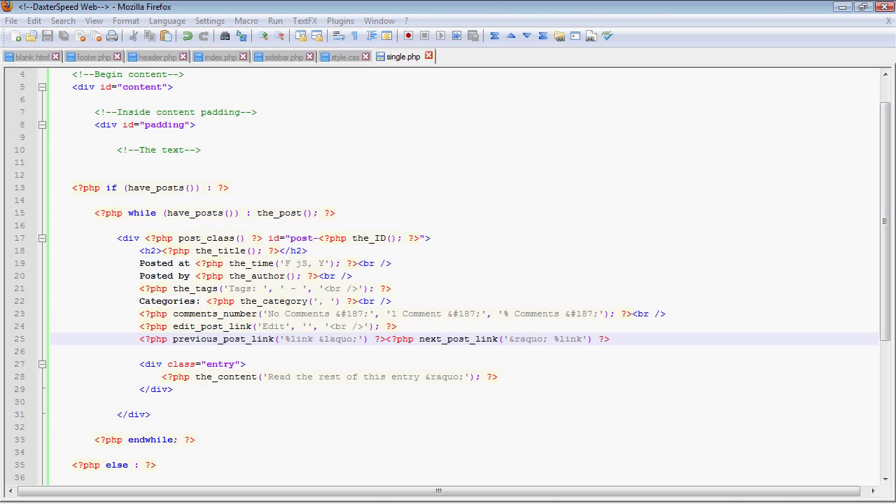
pyautogui.press('F5')
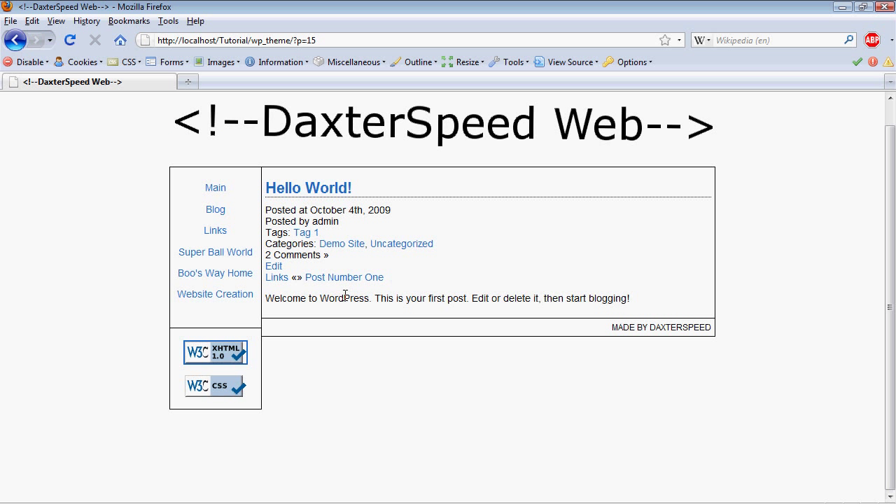
# Insert <?php comments_template(); ?> on a new line after the entry block in single.php.
pyautogui.hotkey('alt', 'Tab')
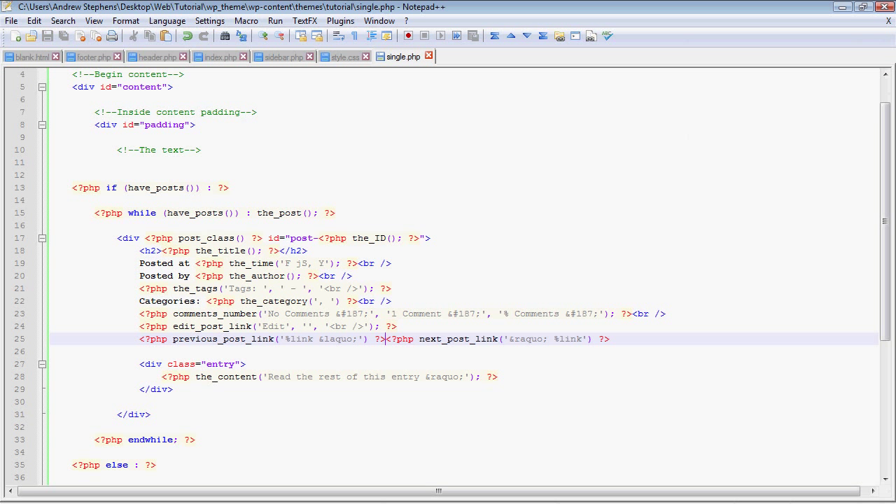
pyautogui.scroll(-2, 372, 408)
pyautogui.scroll(-3, 373, 409)
pyautogui.scroll(4, 373, 408)
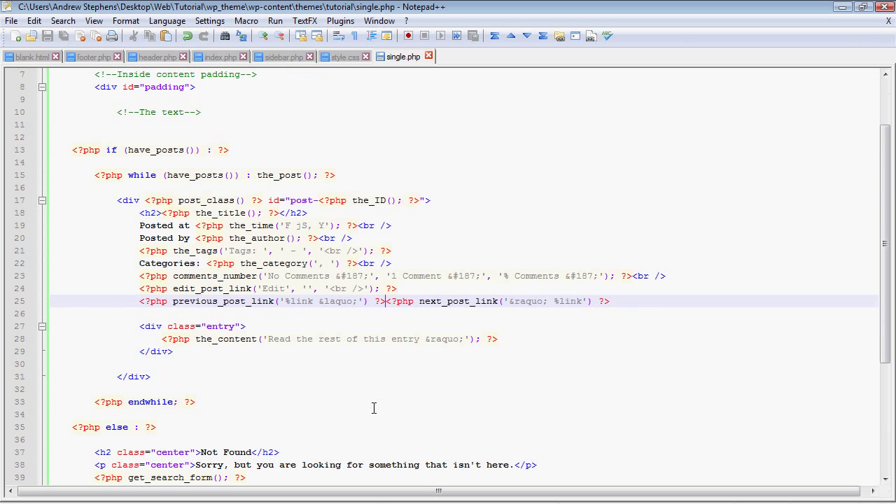
pyautogui.click(276, 354)
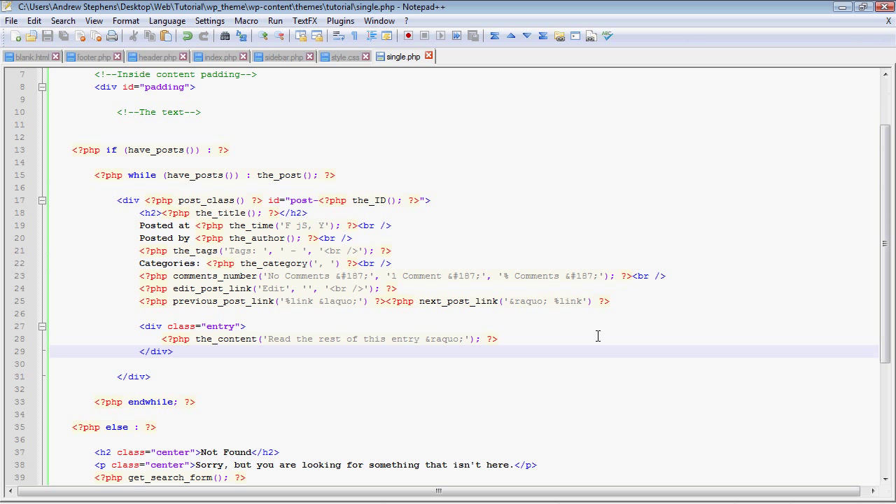
pyautogui.press('Return')
pyautogui.press('Return')
pyautogui.write('<?p')
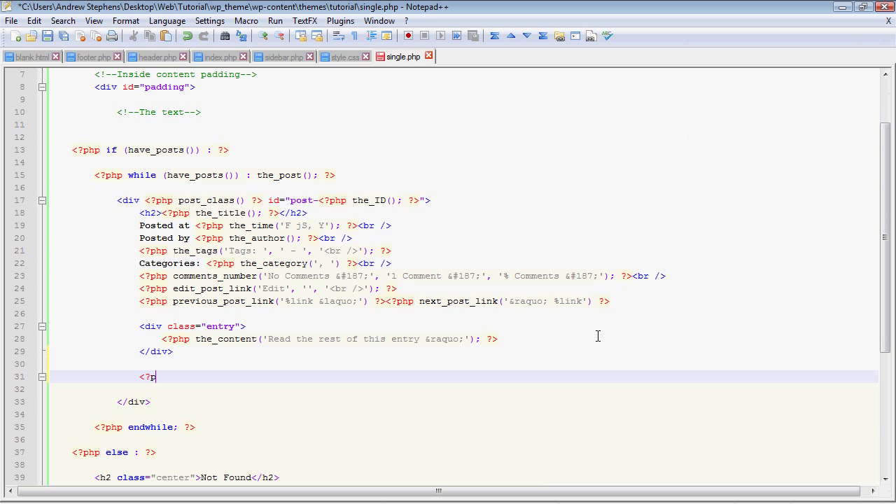
pyautogui.write('hp commen')
pyautogui.press('BackSpace')
pyautogui.write('nts_template()')
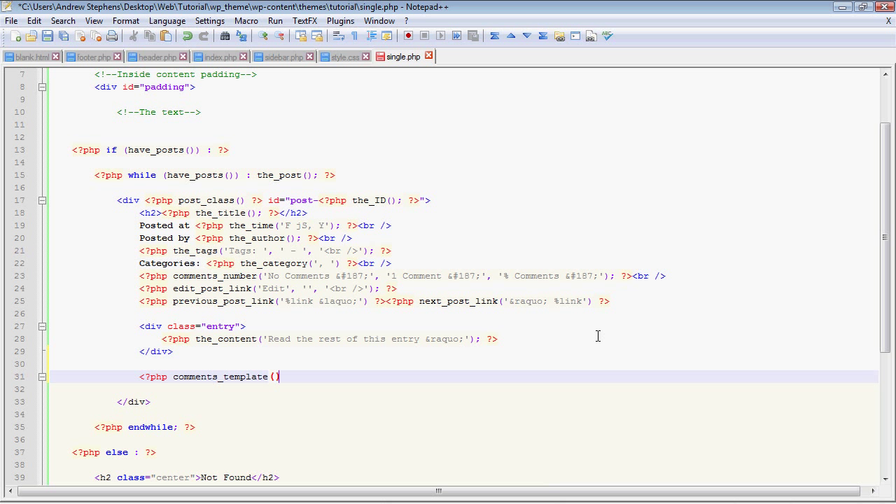
pyautogui.write('; ?>')
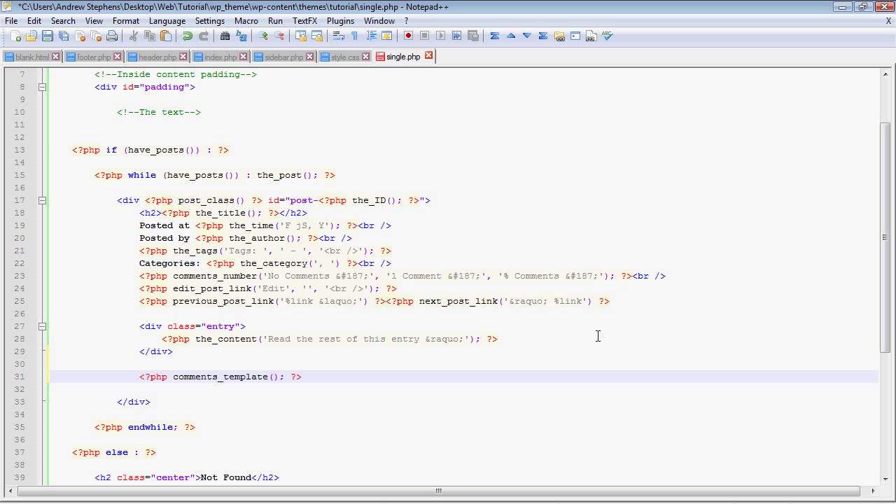
pyautogui.press('Return')
pyautogui.press('Return')
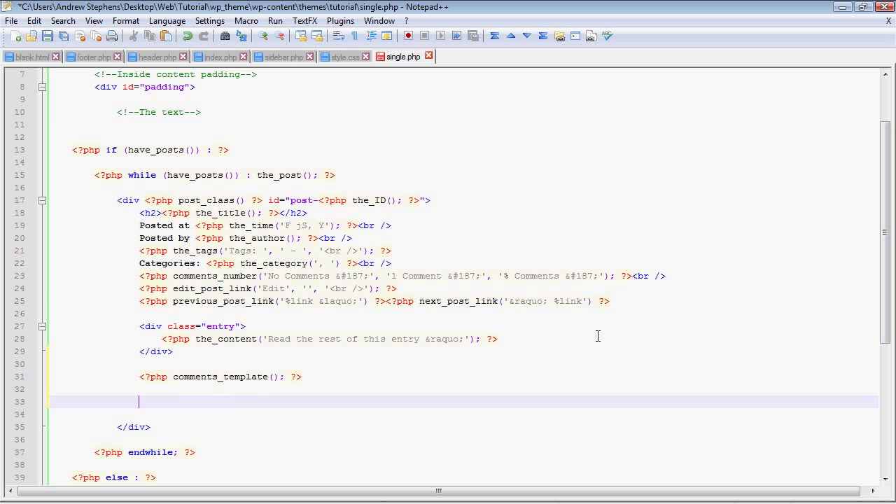
pyautogui.hotkey('alt', 'Tab')
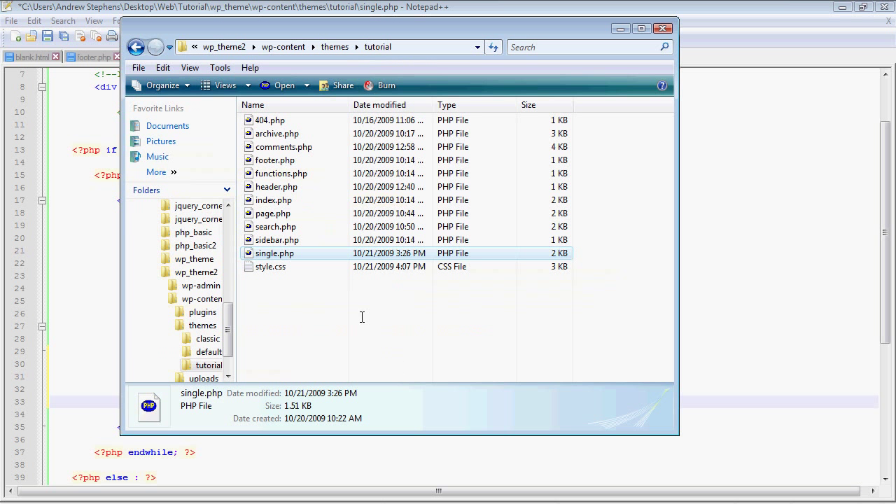
# Open the reference single.php and select its post_comments_feed_link('Comments RSS') line.
pyautogui.click(277, 253)
pyautogui.doubleClick(277, 253)
pyautogui.scroll(-8, 276, 266)
pyautogui.scroll(-1, 283, 280)
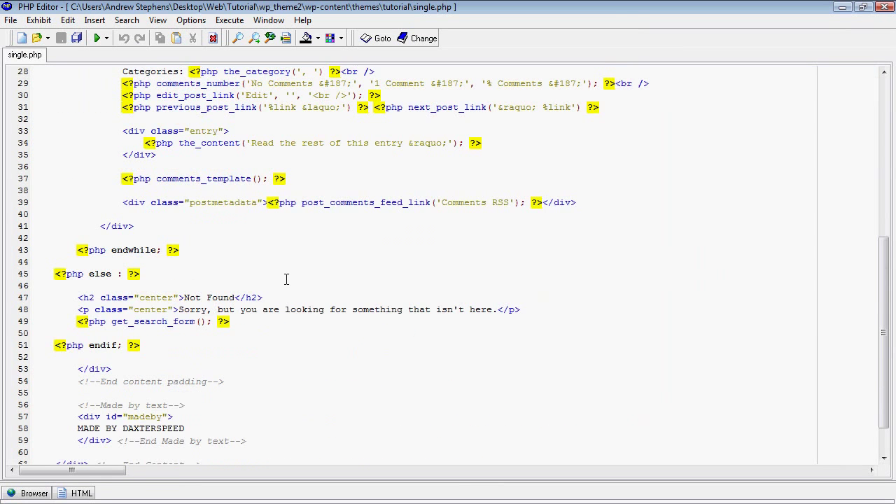
pyautogui.scroll(-1, 273, 304)
pyautogui.scroll(4, 273, 304)
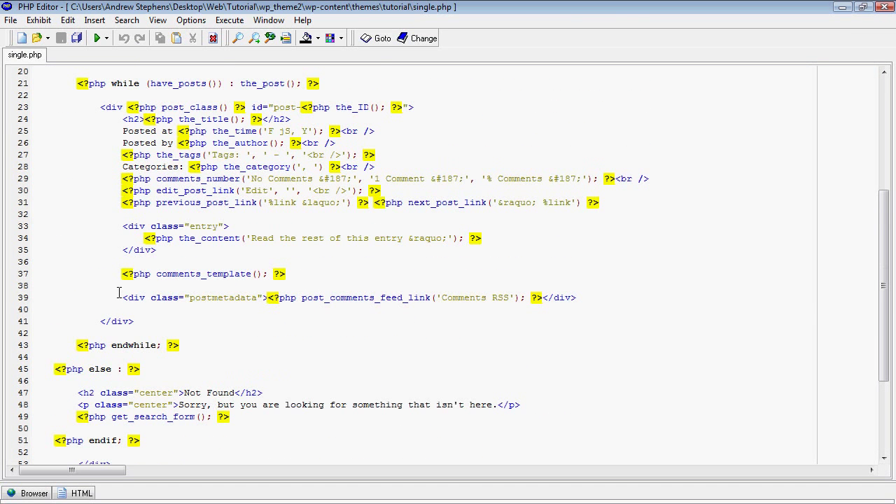
pyautogui.moveTo(121, 297); pyautogui.dragTo(646, 298)
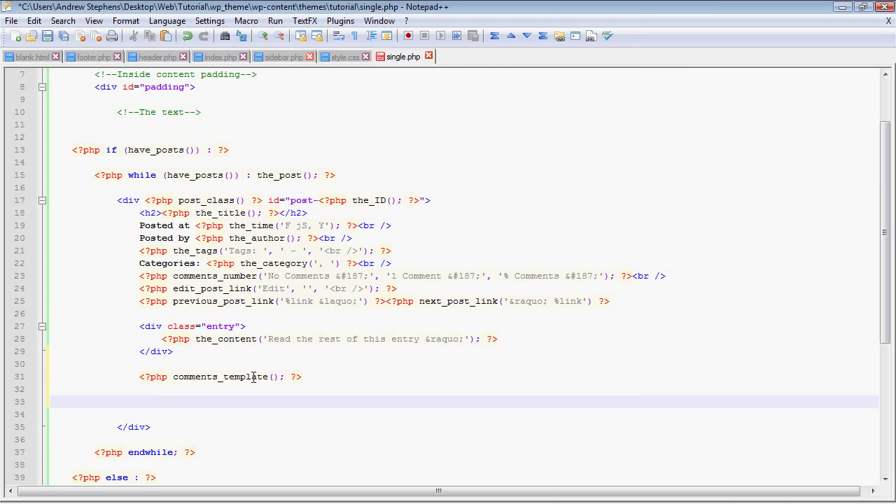
# Paste the Comments RSS feed-link line below comments_template and strip its postmetadata div tags.
pyautogui.write('<div class="postmetadata"><?php post_comments_feed_link(\'Comments RSS\'); ?></div>')
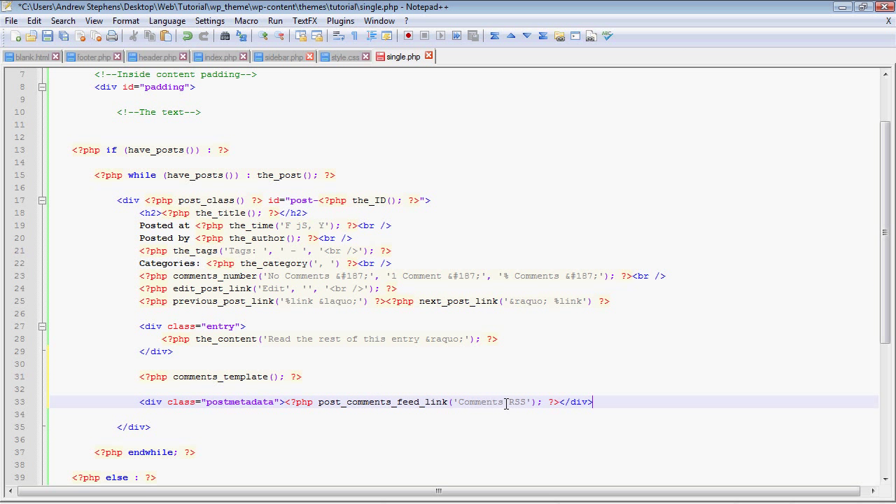
pyautogui.moveTo(285, 402); pyautogui.dragTo(140, 402)
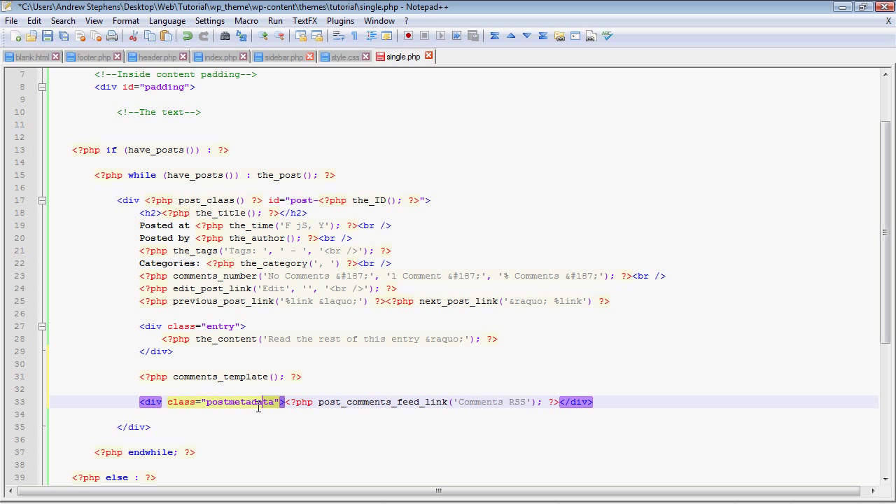
pyautogui.press('Delete')
pyautogui.click(469, 398)
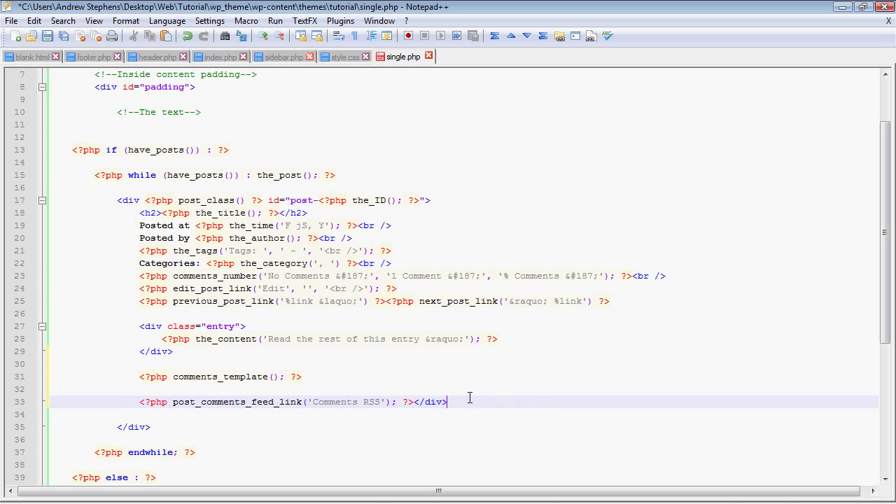
pyautogui.press('BackSpace')
pyautogui.press('BackSpace')
pyautogui.press('BackSpace')
pyautogui.press('BackSpace')
pyautogui.press('BackSpace')
pyautogui.press('BackSpace')
pyautogui.click(200, 402)
pyautogui.click(381, 402)
pyautogui.click(384, 402)
pyautogui.hotkey('ctrl', 's')
pyautogui.hotkey('alt', 'Tab')
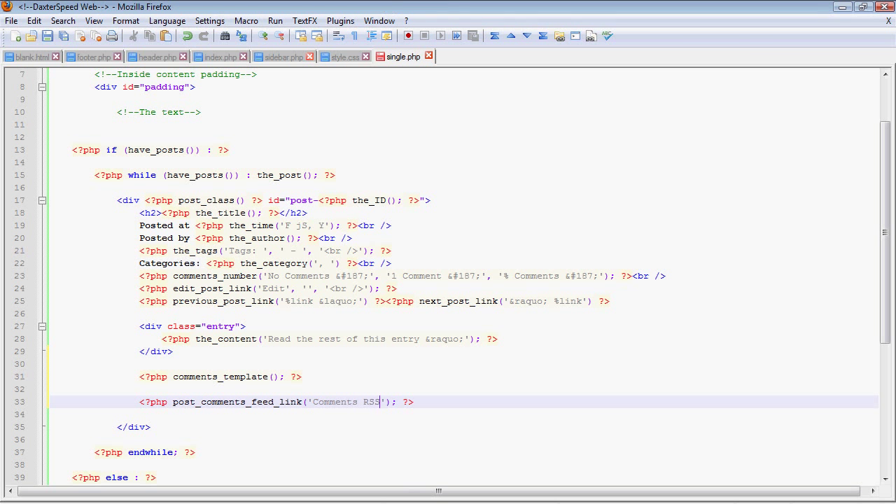
# Save single.php, reload Hello World!, and review both comments, the reply form and Comments RSS link.
pyautogui.press('F5')
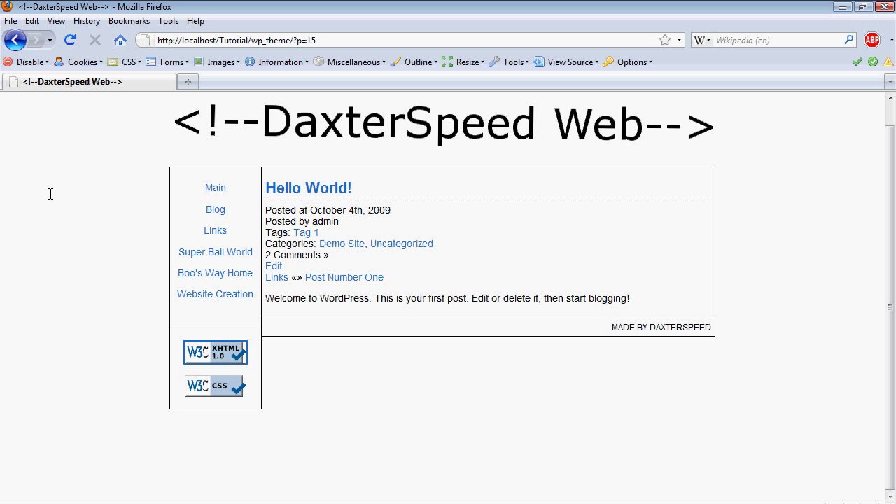
pyautogui.hotkey('alt', 'Tab')
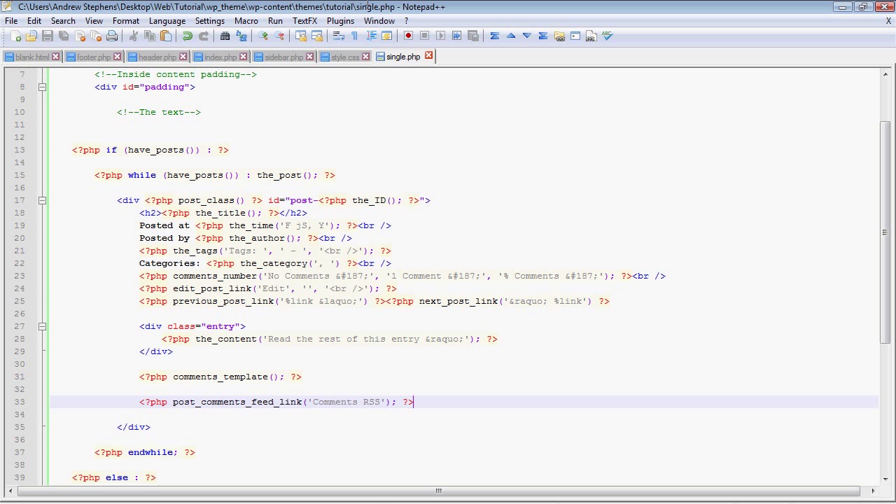
pyautogui.hotkey('ctrl', 's')
pyautogui.hotkey('alt', 'Tab')
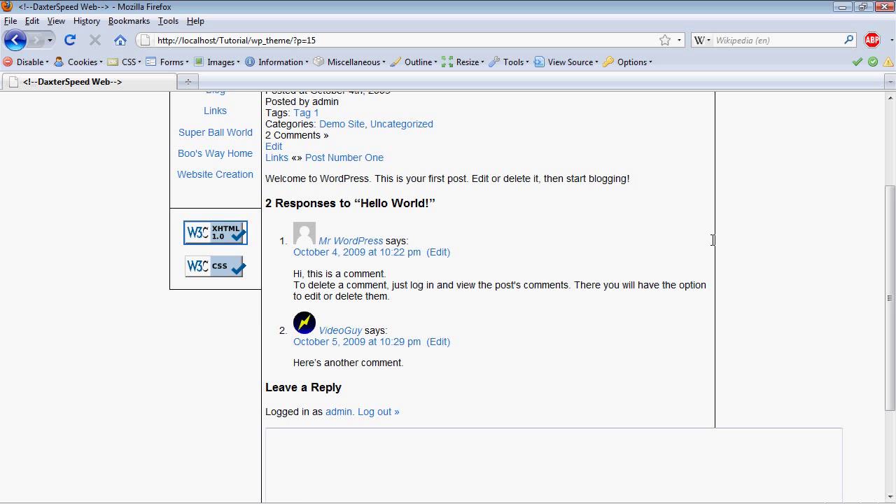
pyautogui.scroll(-2, 742, 226)
pyautogui.scroll(-1, 743, 226)
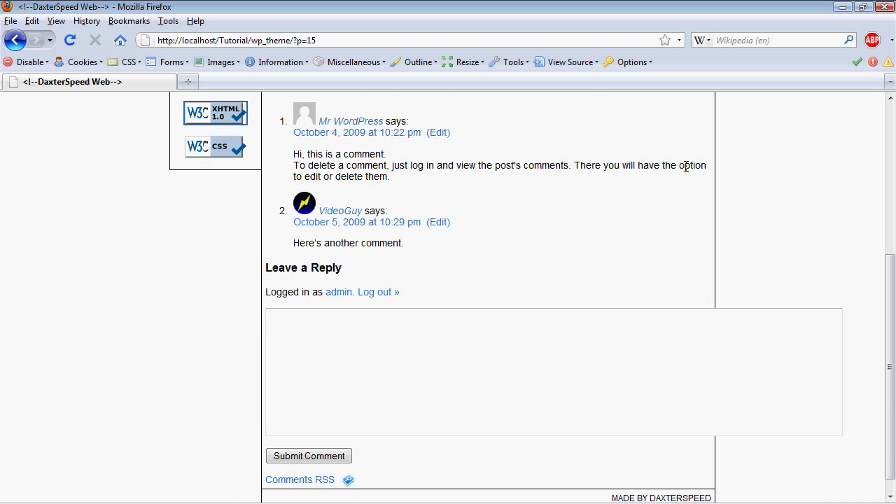
pyautogui.scroll(2, 695, 277)
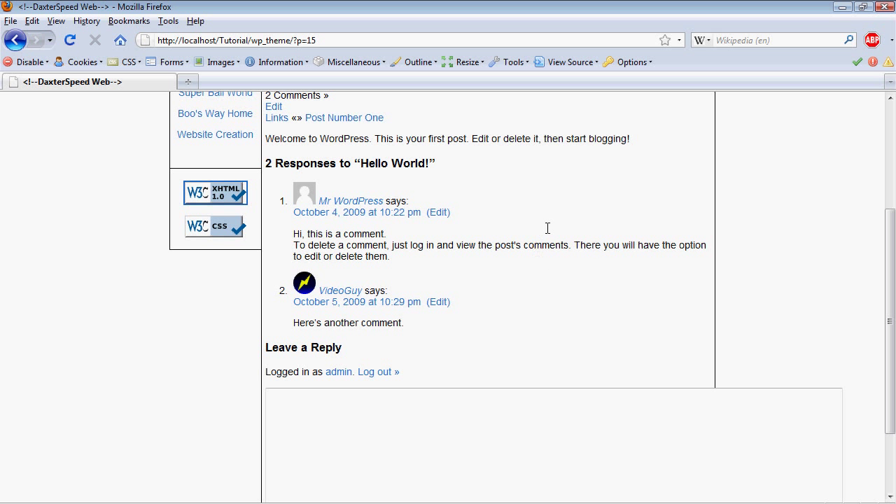
pyautogui.scroll(3, 546, 227)
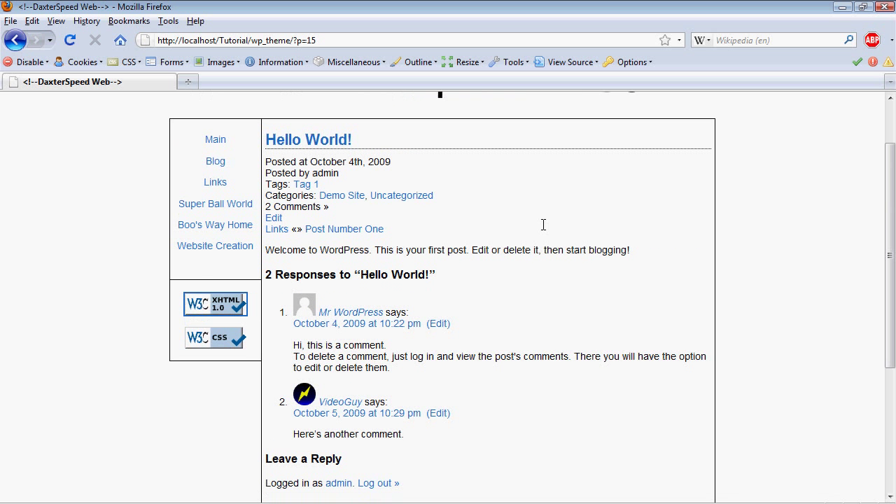
pyautogui.scroll(-1, 543, 225)
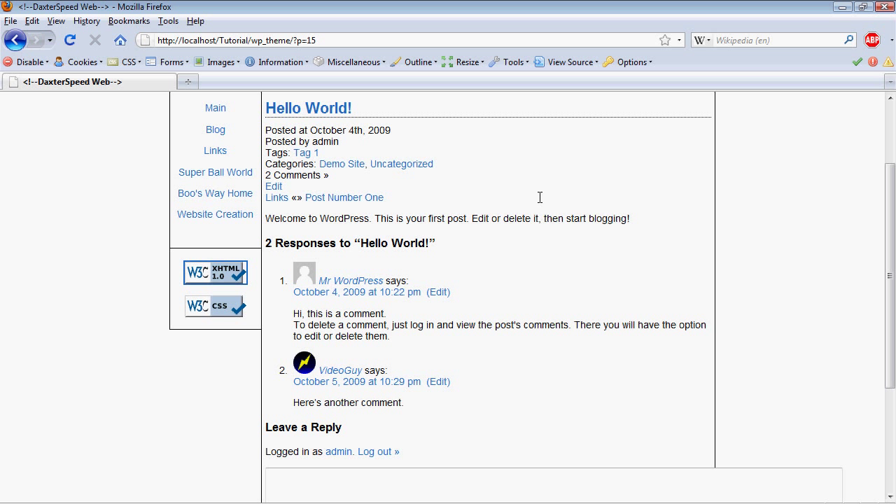
pyautogui.scroll(-3, 538, 196)
pyautogui.scroll(-2, 602, 335)
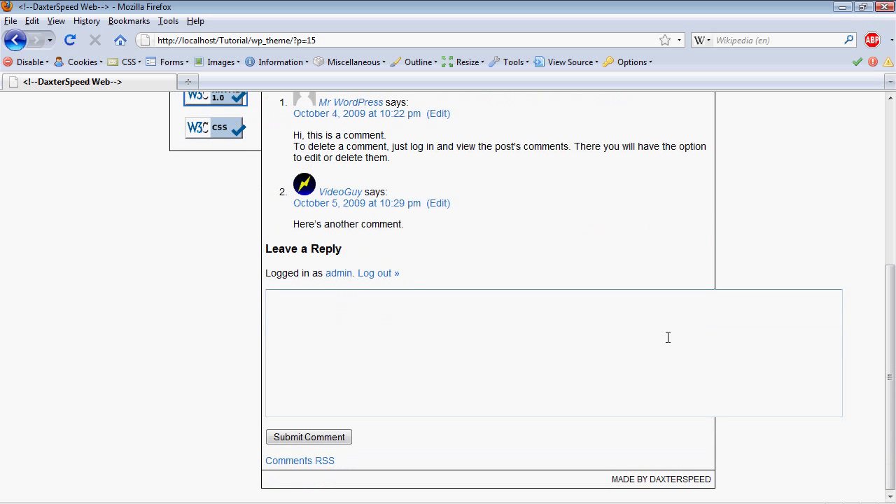